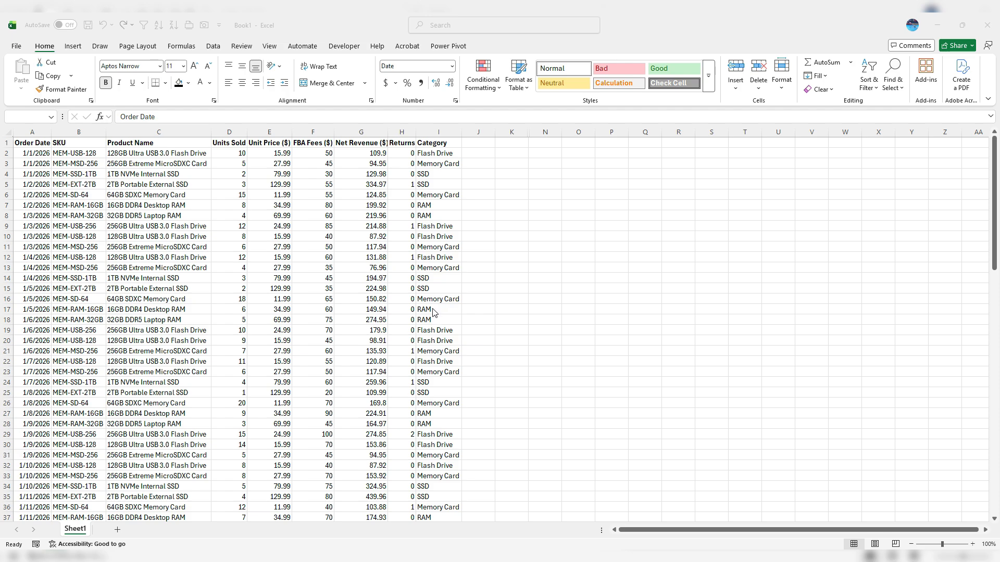
# - Convert the sales data range A1:I101 into a table with headers
pyautogui.click(368, 298)
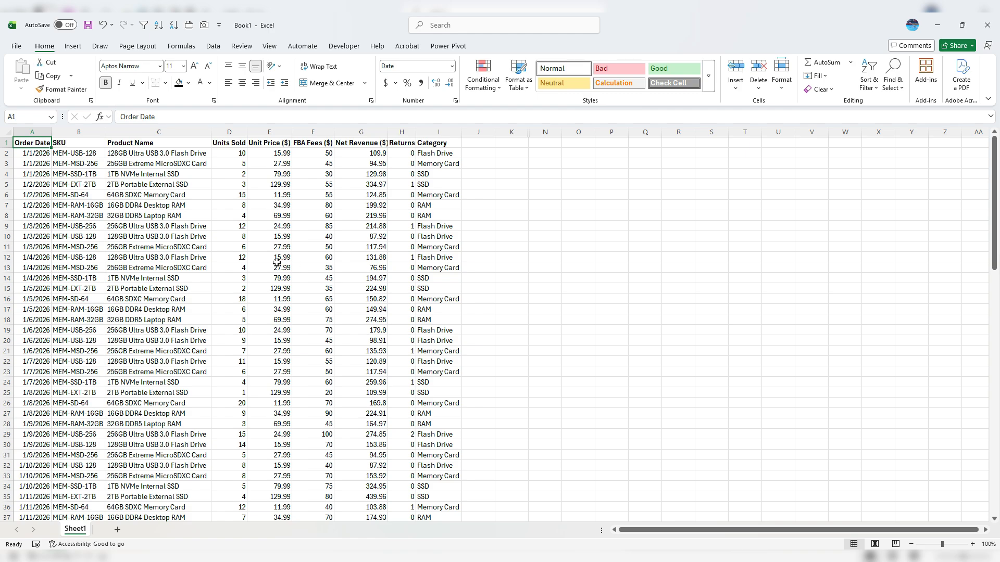
pyautogui.click(75, 47)
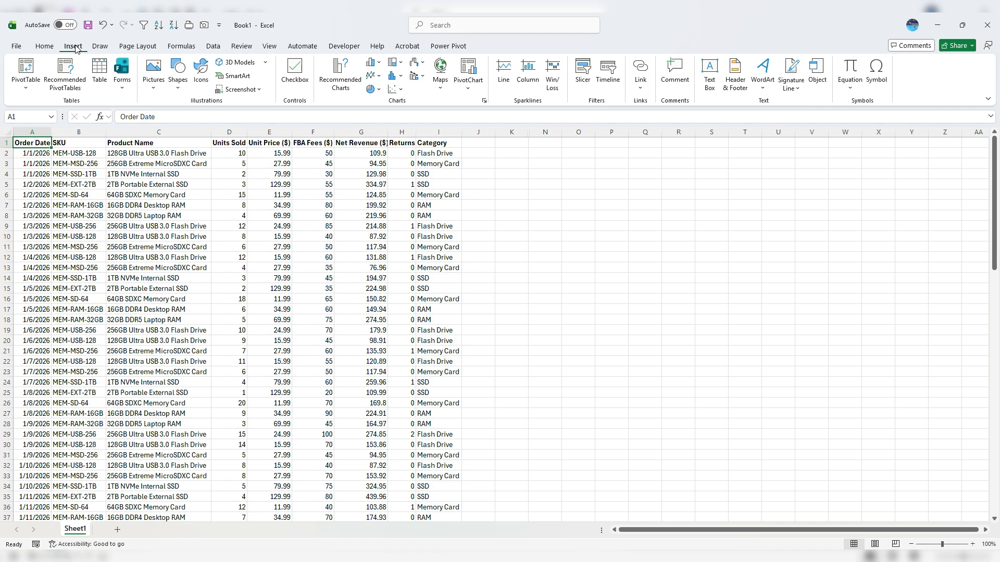
pyautogui.click(99, 70)
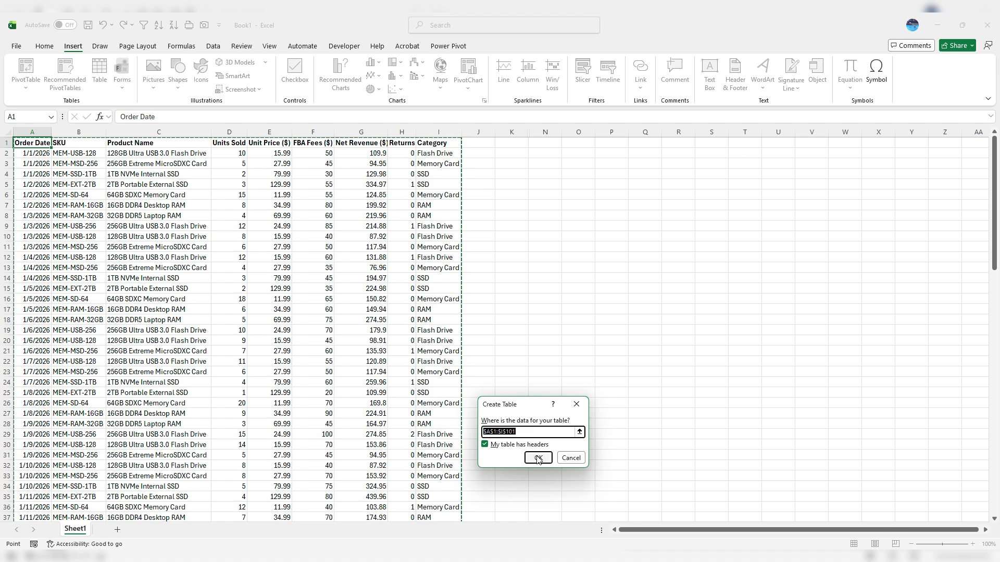
pyautogui.click(527, 457)
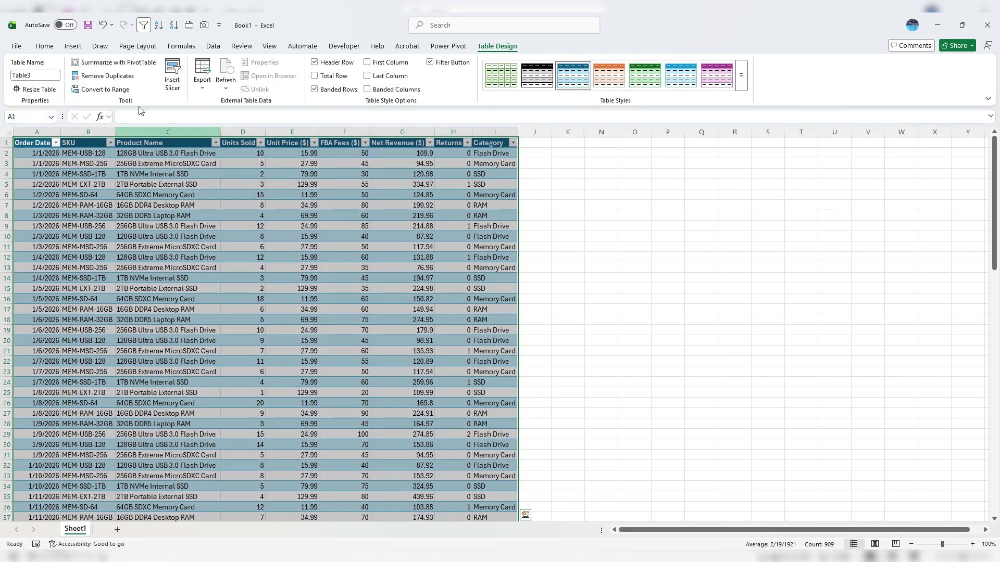
# - Create a PivotTable from the sales table on a new worksheet
pyautogui.click(73, 46)
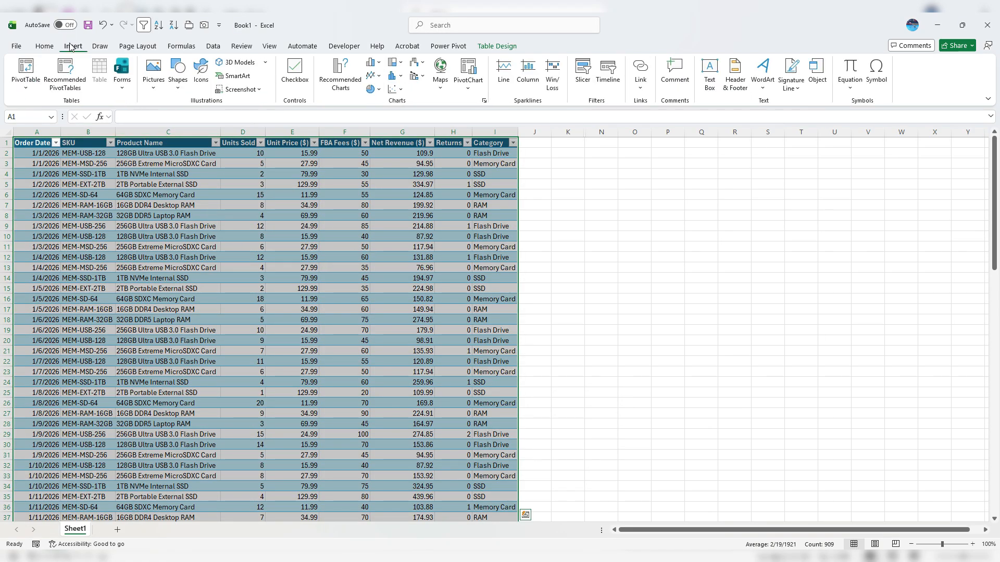
pyautogui.click(26, 67)
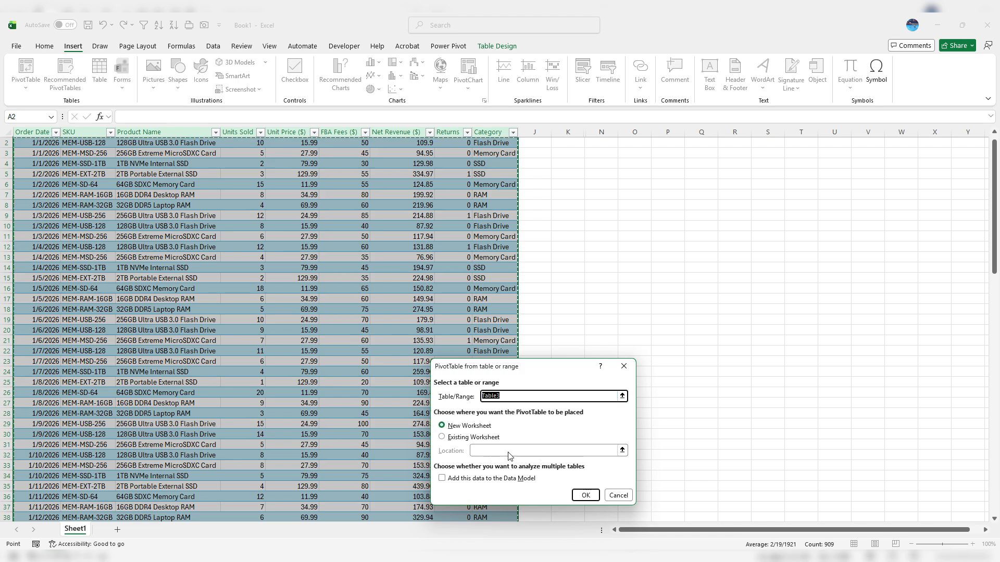
pyautogui.click(589, 496)
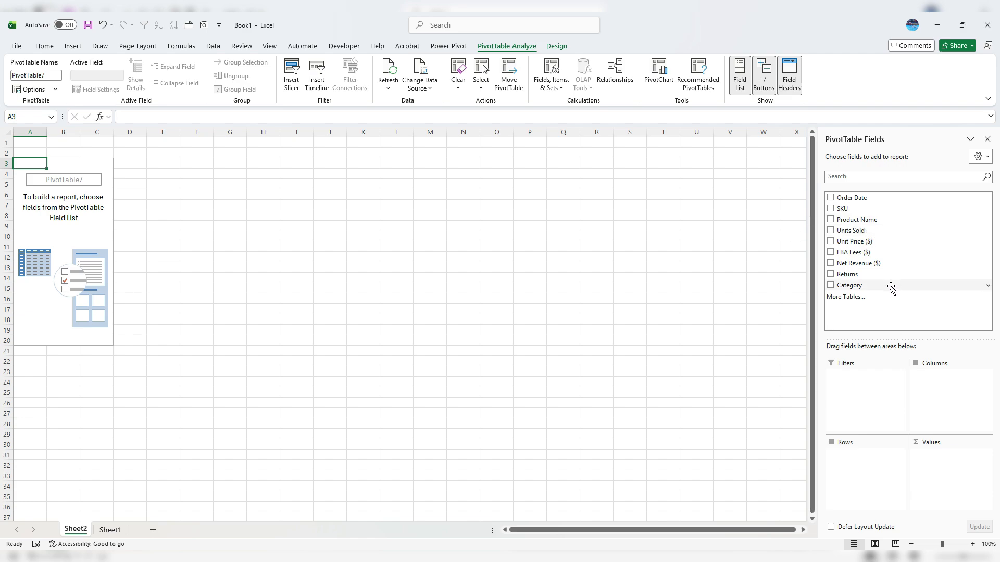
# - Lay out the PivotTable with Category as rows and Units Sold and Net Revenue ($) as values
pyautogui.moveTo(856, 285); pyautogui.dragTo(868, 469)
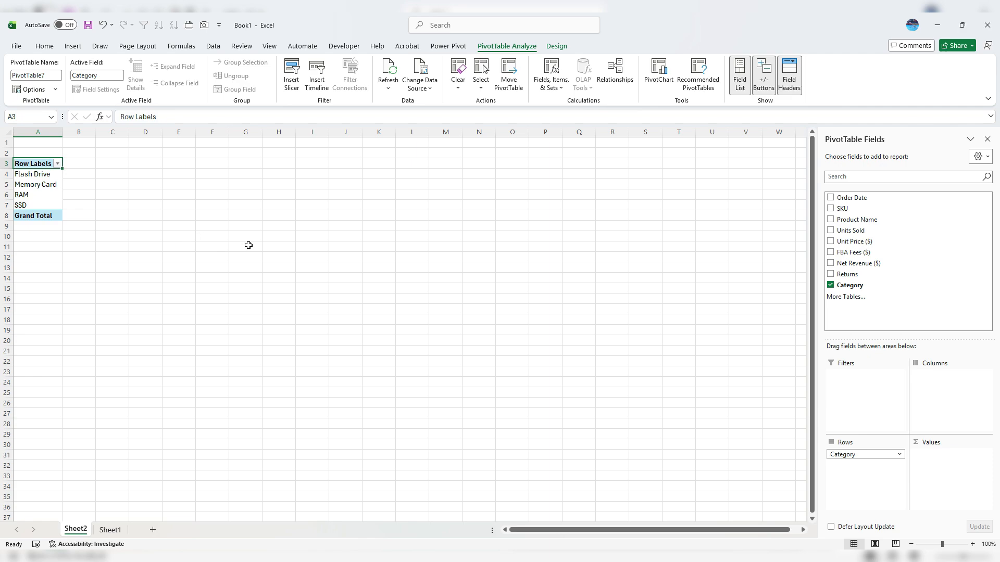
pyautogui.moveTo(850, 235); pyautogui.dragTo(940, 476)
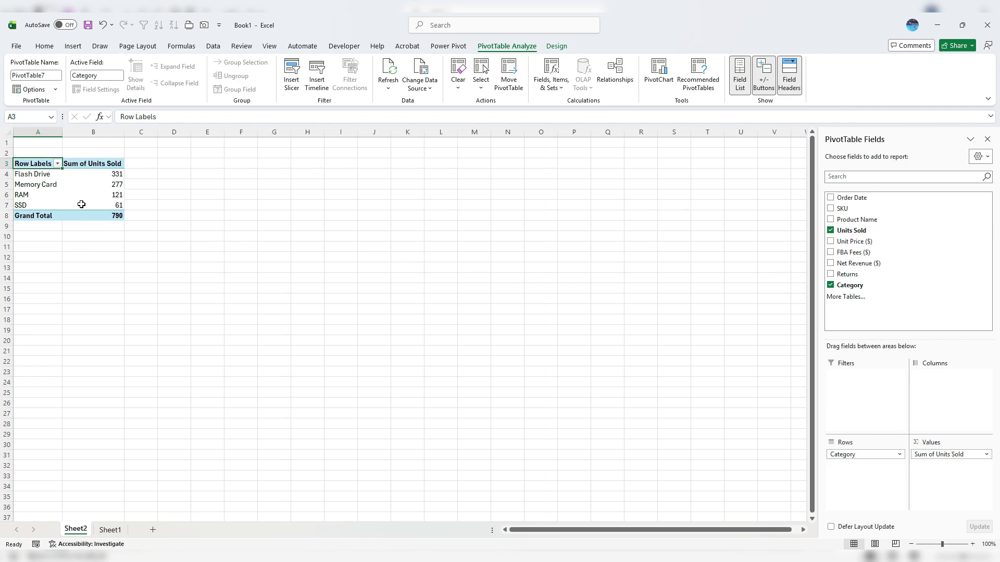
pyautogui.moveTo(86, 207)
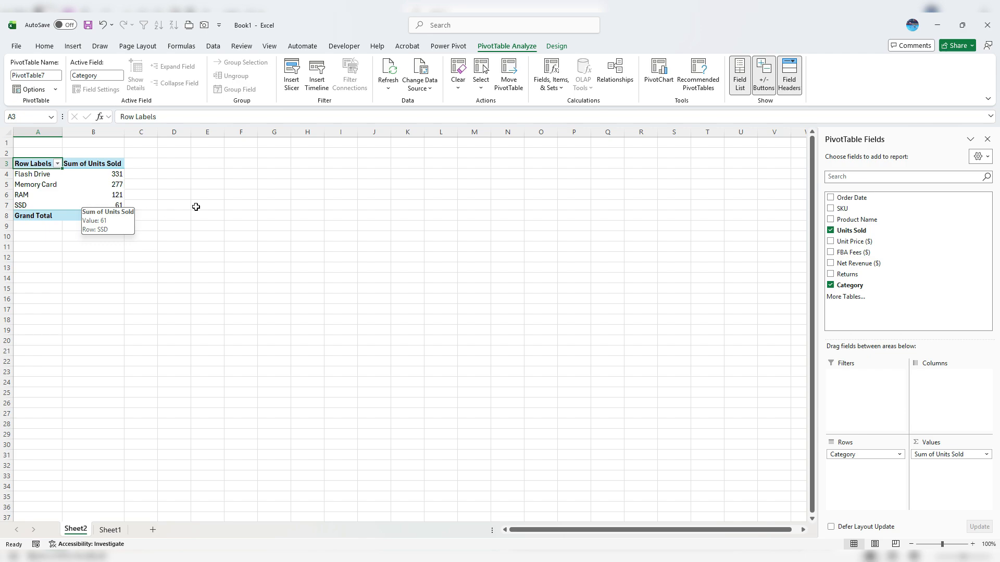
pyautogui.moveTo(883, 264); pyautogui.dragTo(944, 459)
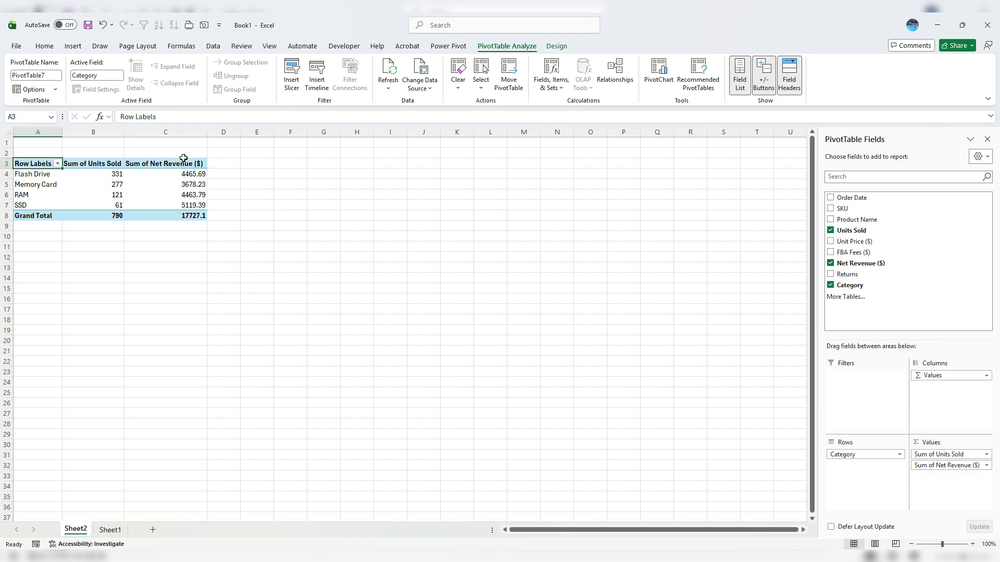
# - Try to apply the dollar accounting format to the entire net revenue column, then refresh the PivotTable
pyautogui.click(173, 129)
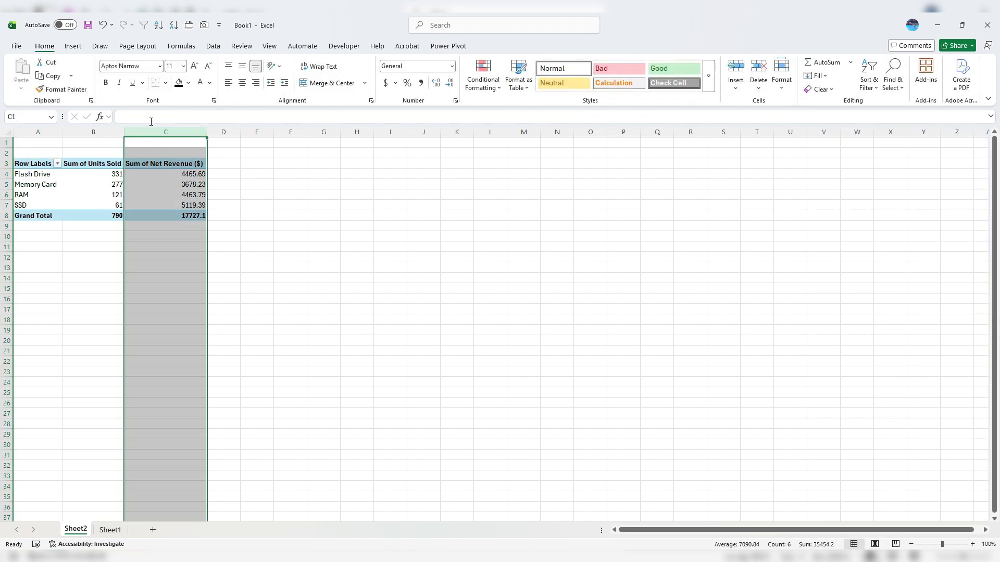
pyautogui.click(385, 85)
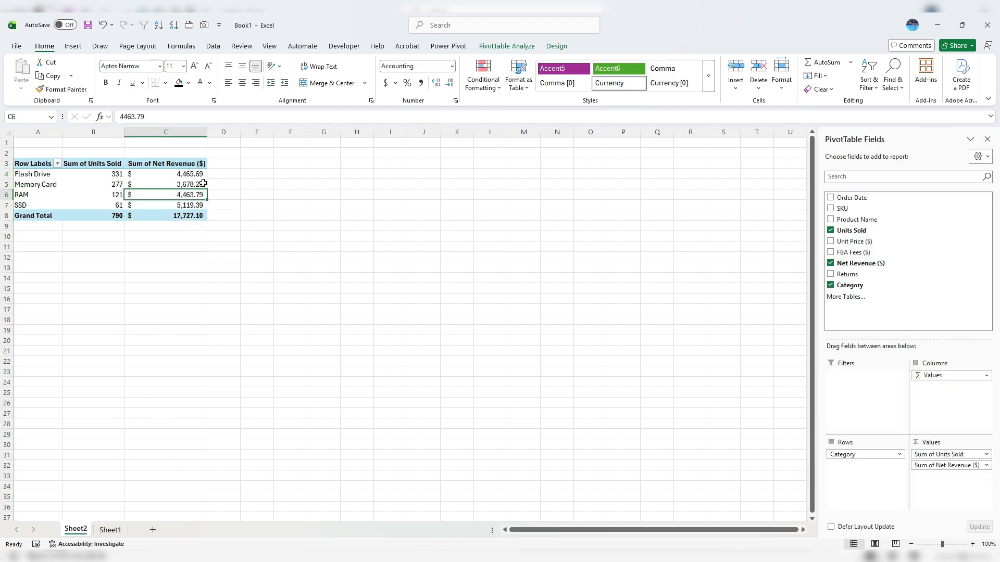
pyautogui.click(202, 184)
pyautogui.rightClick(202, 183)
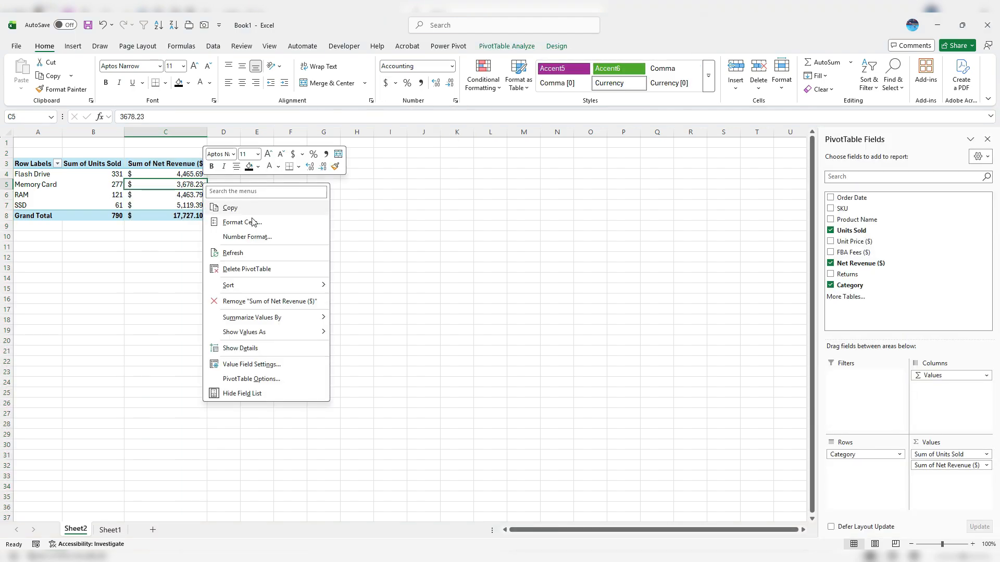
pyautogui.click(263, 255)
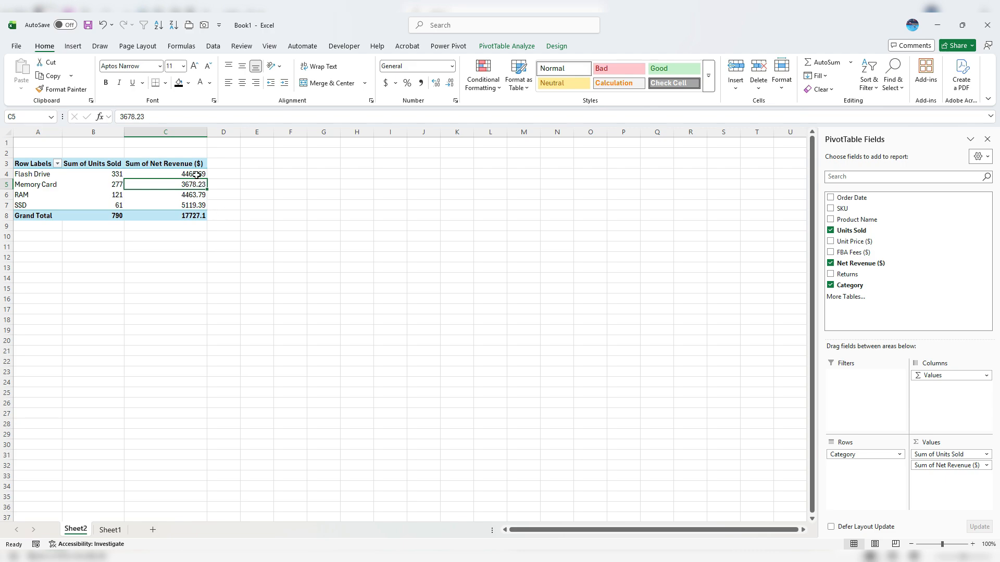
# - Apply the dollar accounting format to the net revenue values in C4:C8 only and refresh the PivotTable
pyautogui.moveTo(196, 175); pyautogui.dragTo(189, 215)
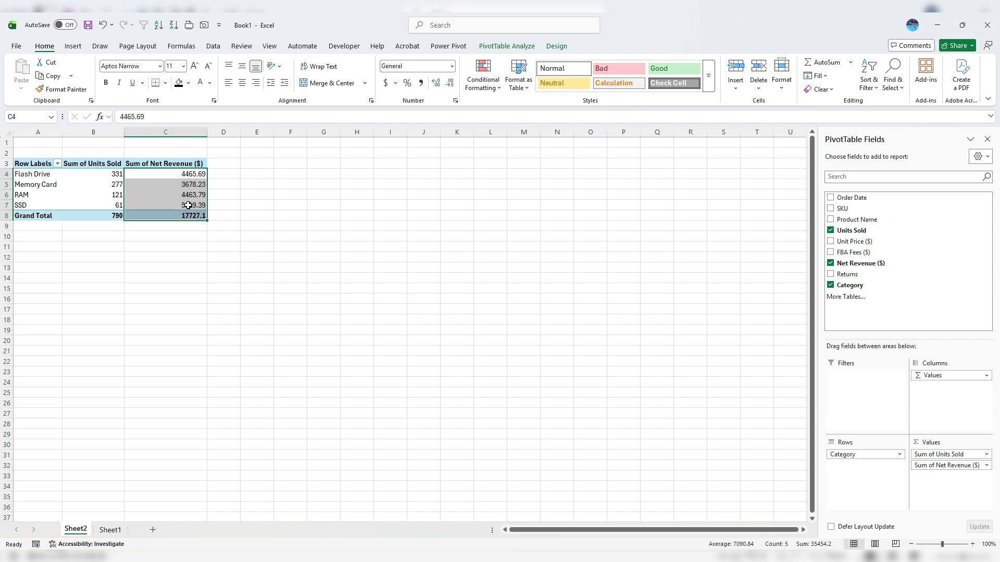
pyautogui.click(386, 83)
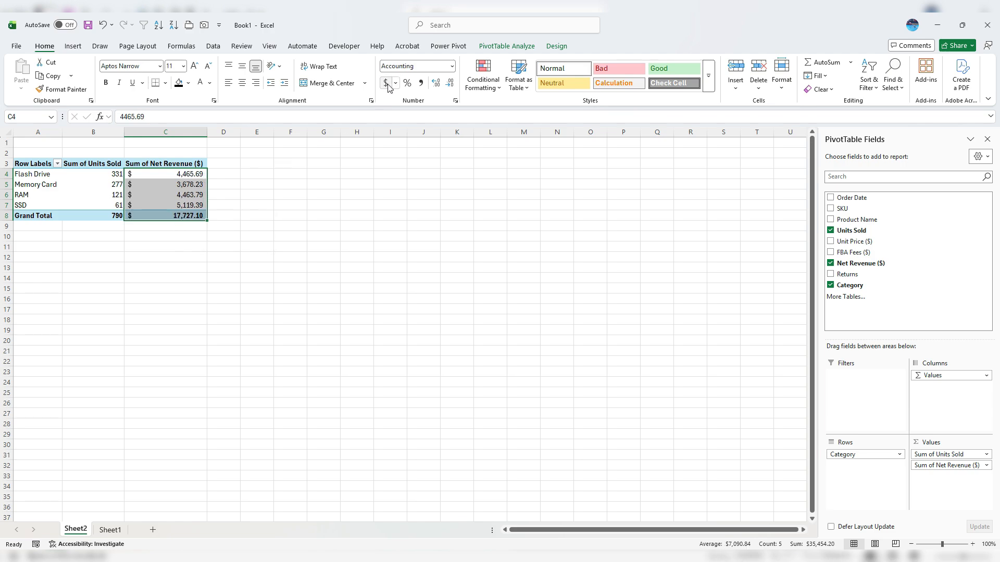
pyautogui.rightClick(183, 197)
pyautogui.click(214, 265)
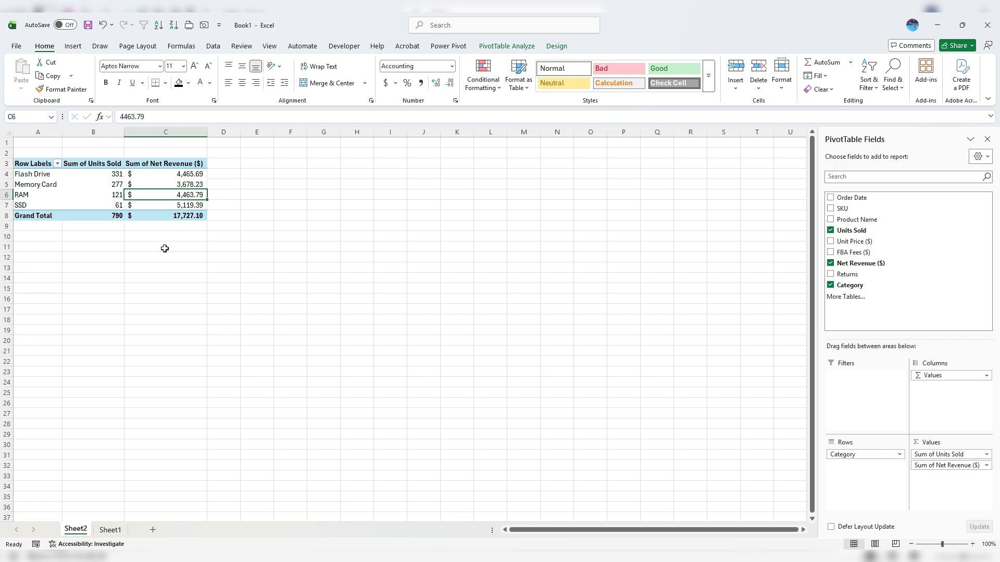
pyautogui.moveTo(166, 176); pyautogui.dragTo(166, 216)
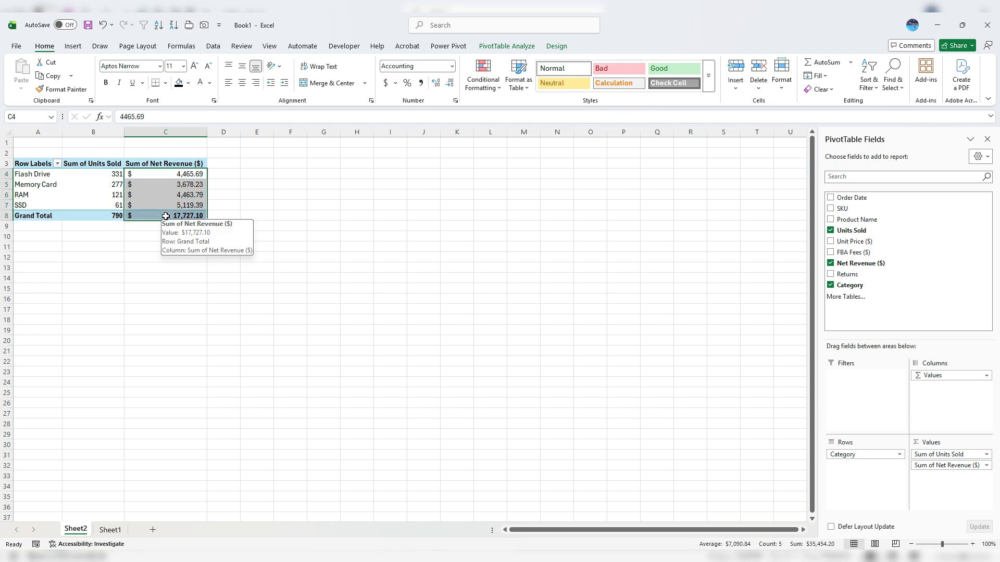
pyautogui.click(177, 196)
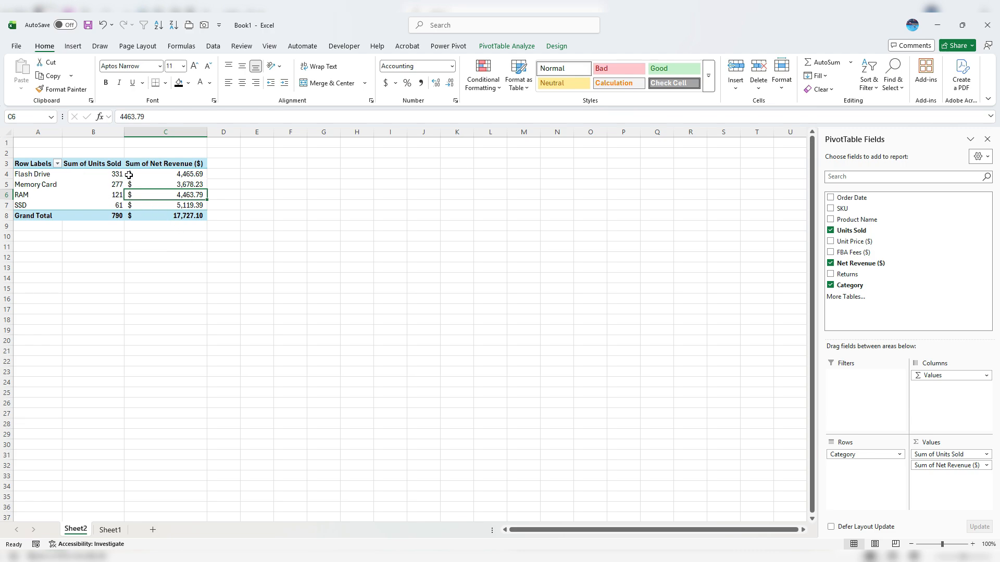
# - Shorten the custom name of the net revenue value field to "Net Revenue ($)" by removing "Sum of"
pyautogui.moveTo(150, 172)
pyautogui.doubleClick(153, 166)
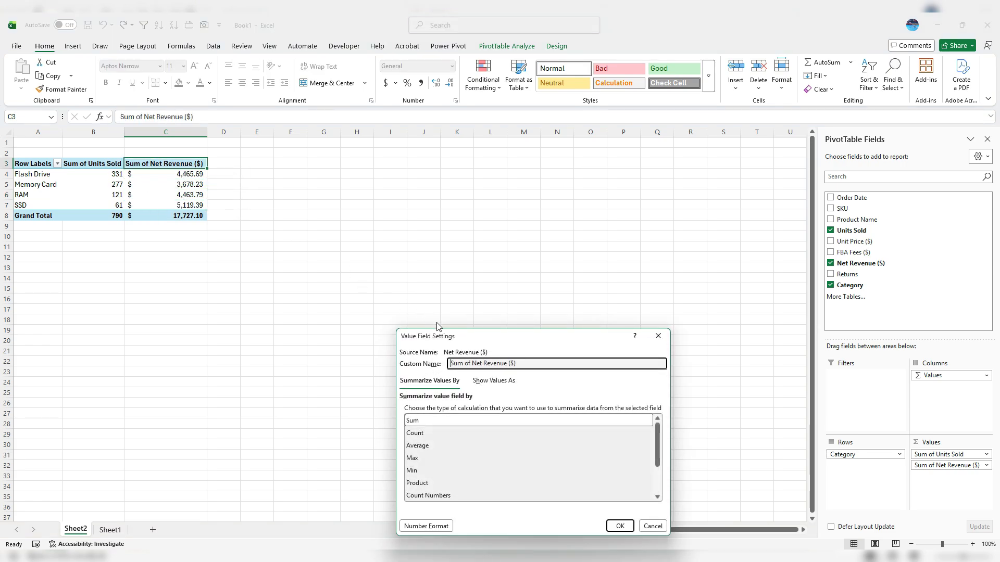
pyautogui.doubleClick(468, 363)
pyautogui.moveTo(452, 363); pyautogui.dragTo(450, 363)
pyautogui.press('BackSpace')
pyautogui.click(619, 526)
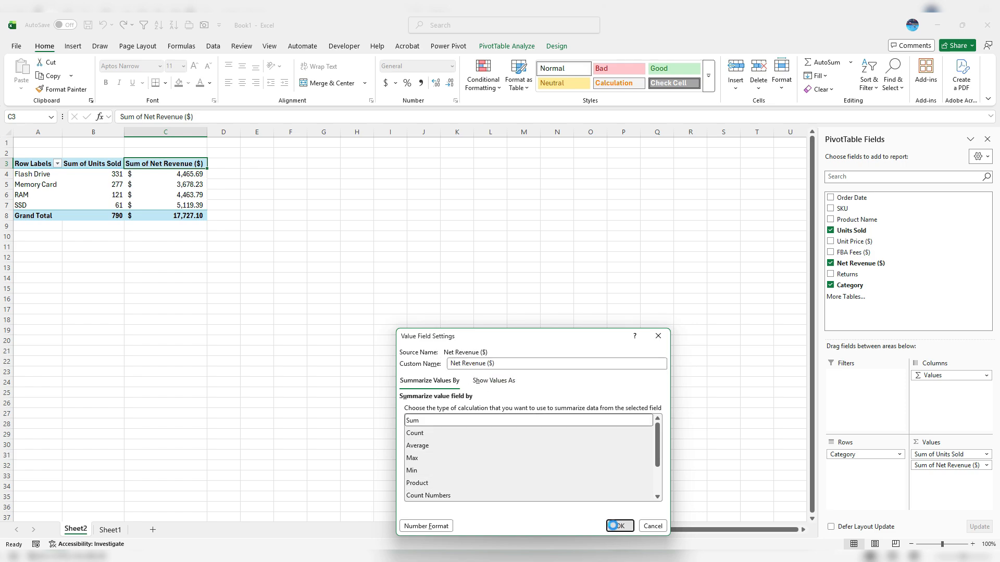
# - Shorten the custom name of the units value field to "Units Sold" by removing "Sum of"
pyautogui.doubleClick(92, 163)
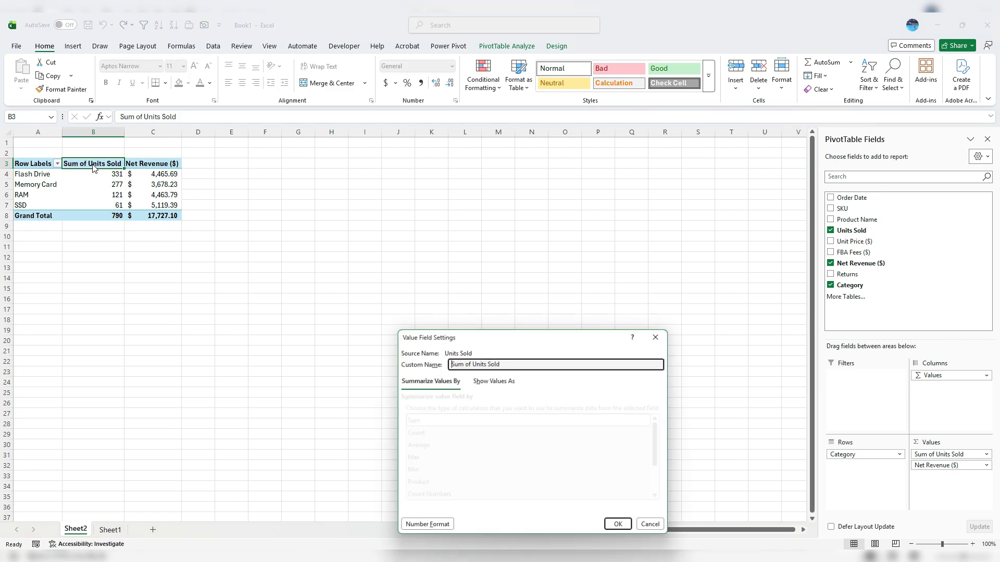
pyautogui.moveTo(472, 364); pyautogui.dragTo(380, 365)
pyautogui.press('BackSpace')
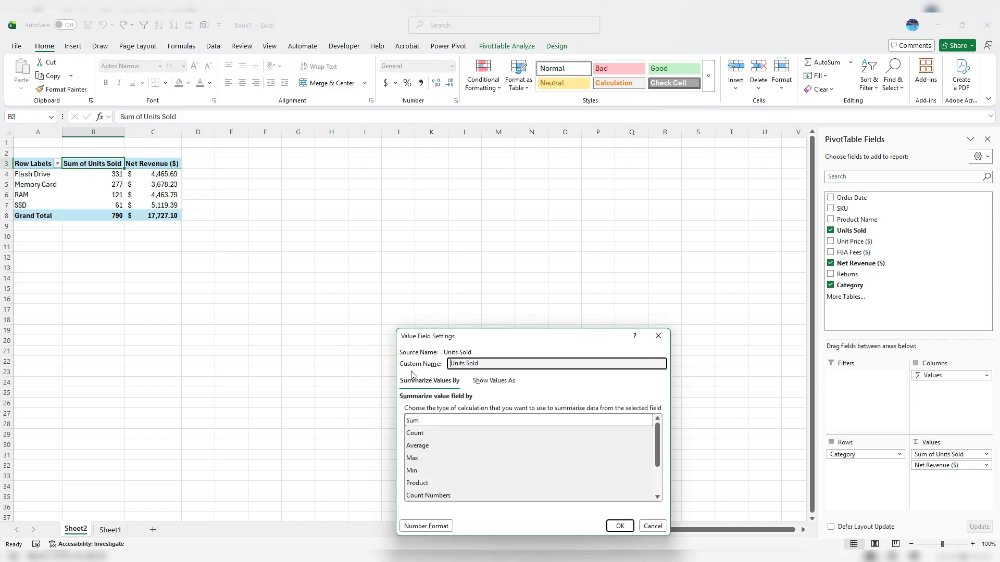
pyautogui.click(619, 526)
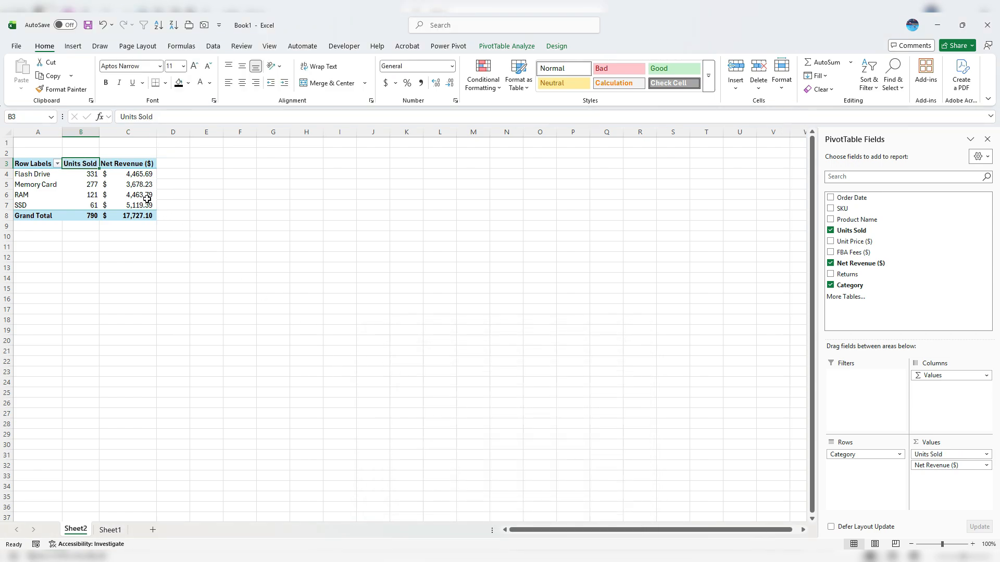
# - Set the PivotTable style to None and fill every cell of the worksheet with white
pyautogui.moveTo(148, 198)
pyautogui.click(556, 46)
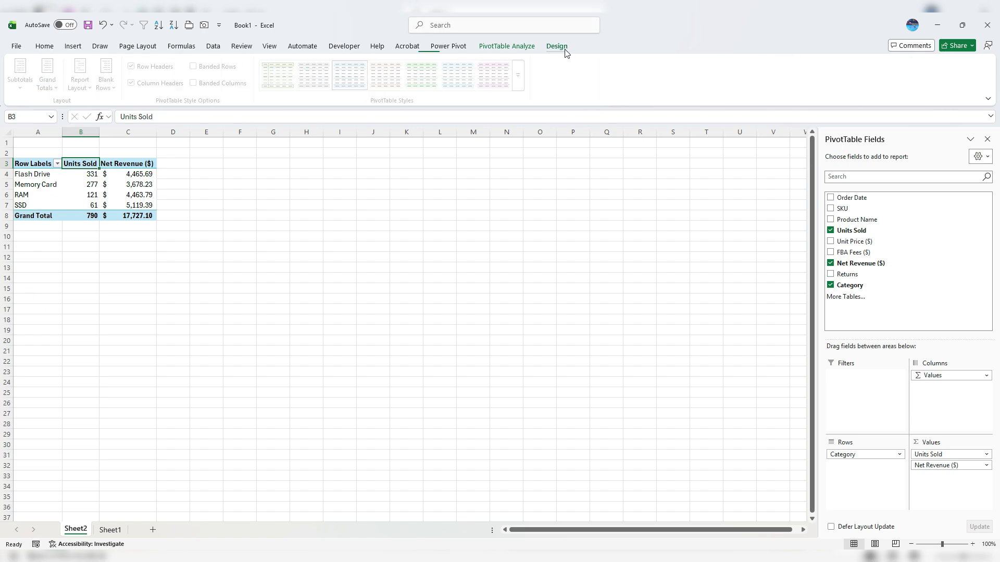
pyautogui.click(523, 71)
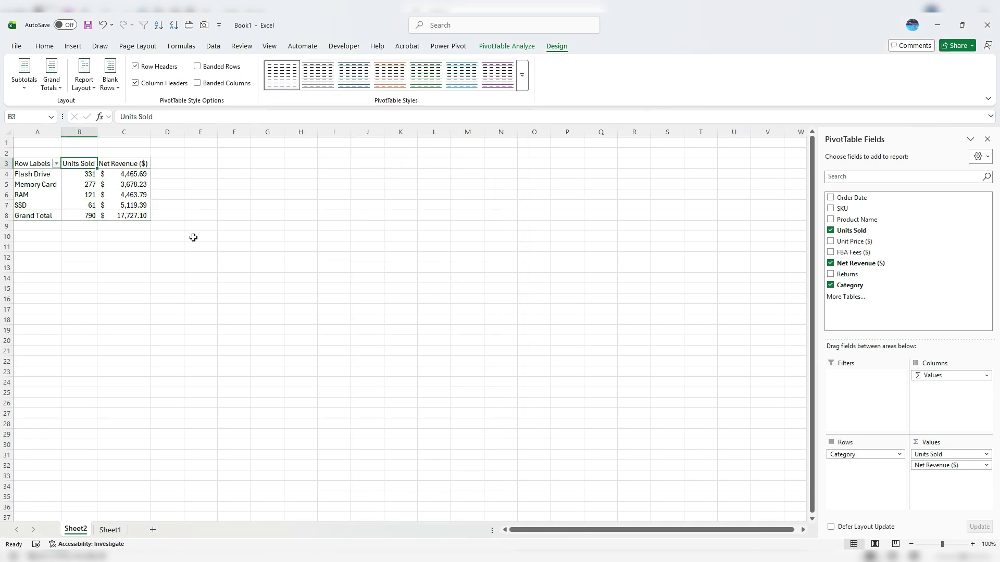
pyautogui.click(8, 132)
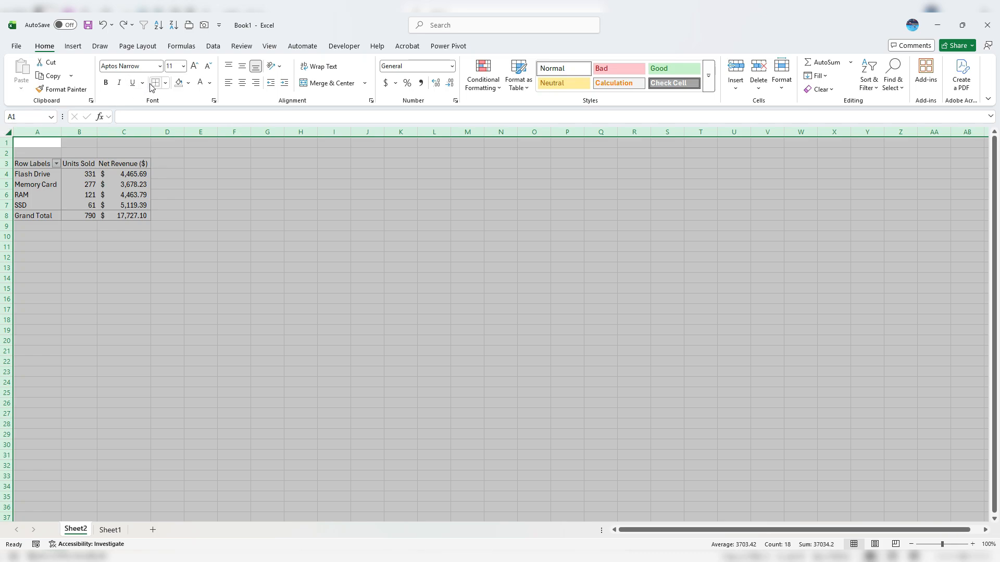
pyautogui.click(188, 83)
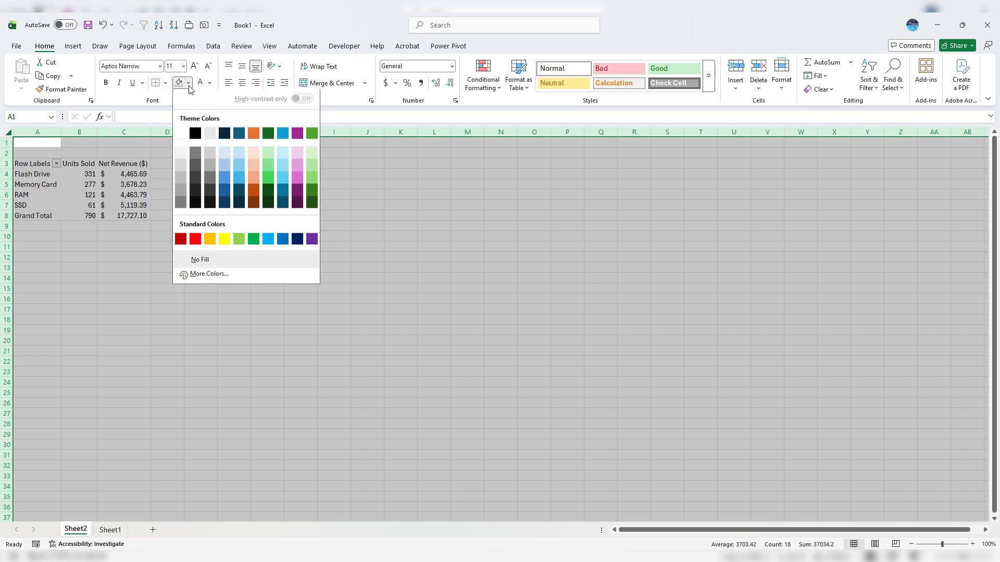
pyautogui.click(182, 137)
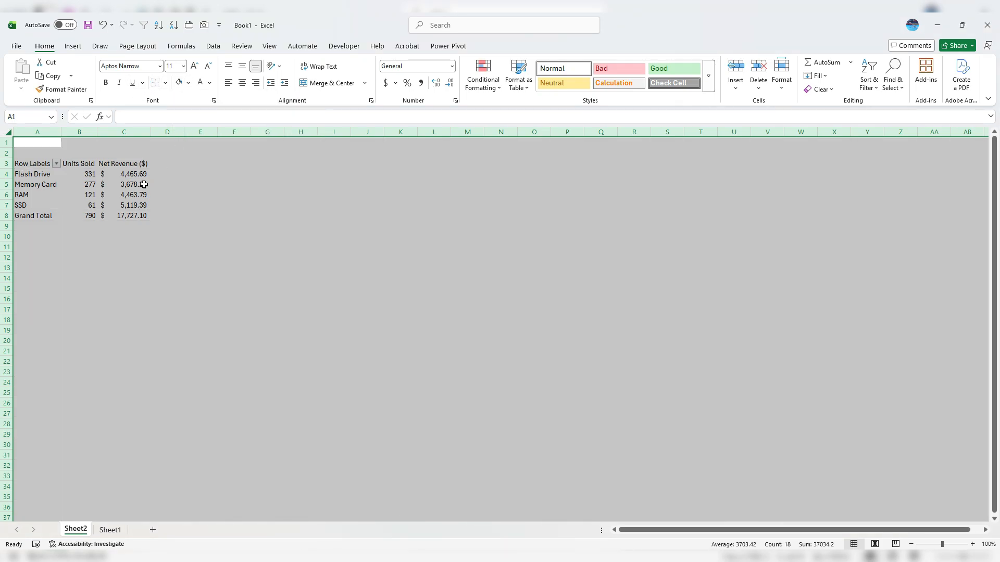
pyautogui.click(111, 225)
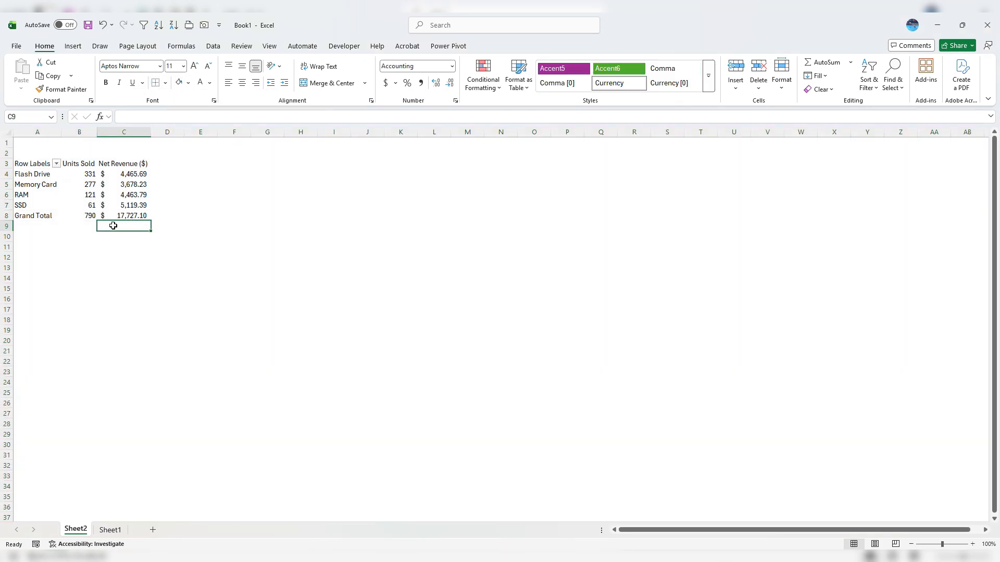
# - Apply the plain black-and-white Light style that directly follows None to the PivotTable
pyautogui.click(123, 175)
pyautogui.click(556, 46)
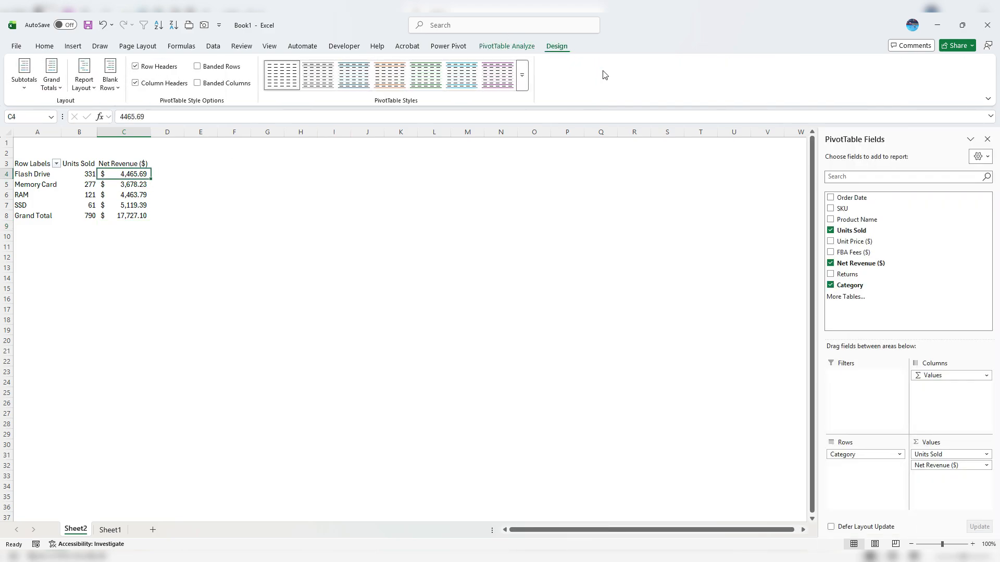
pyautogui.click(522, 86)
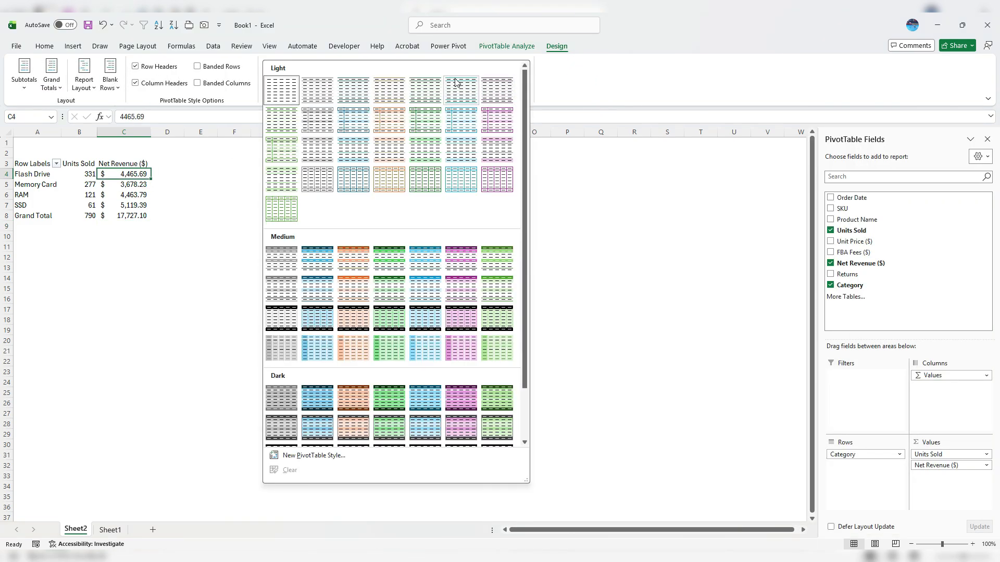
pyautogui.click(312, 90)
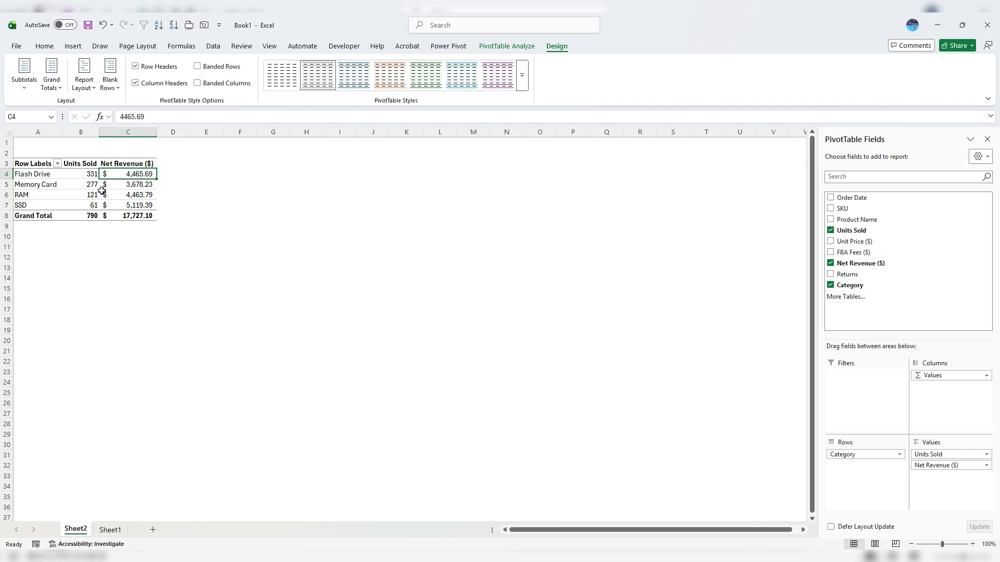
pyautogui.moveTo(113, 188)
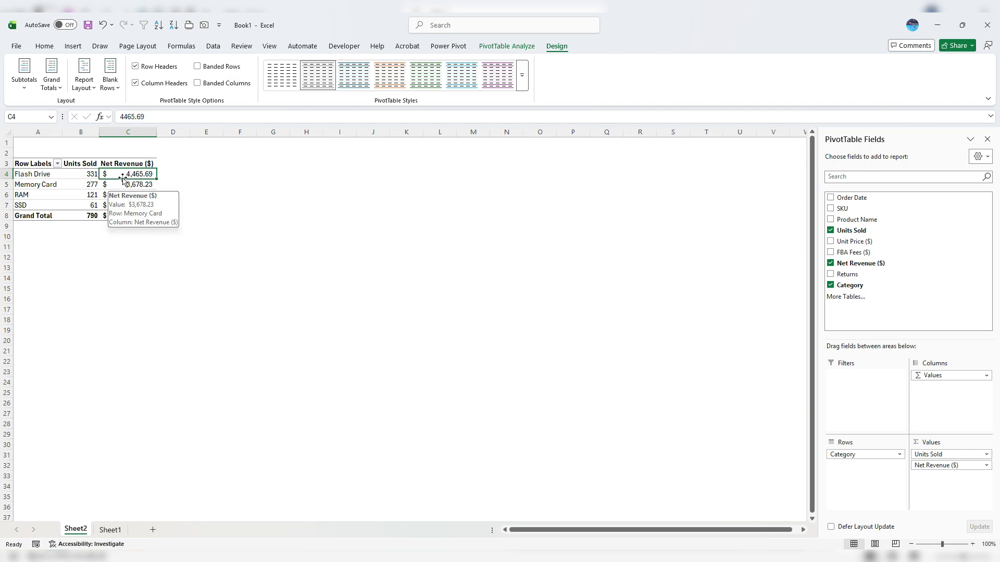
# - Fill the PivotTable's header row A3:C3 with black and set its text to white
pyautogui.moveTo(129, 165); pyautogui.dragTo(36, 163)
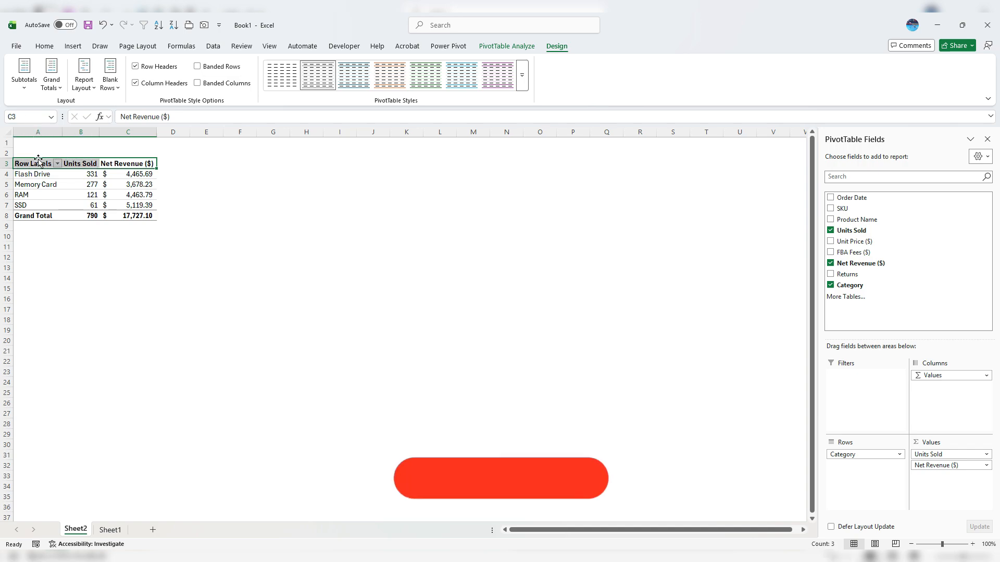
pyautogui.click(44, 47)
pyautogui.click(188, 82)
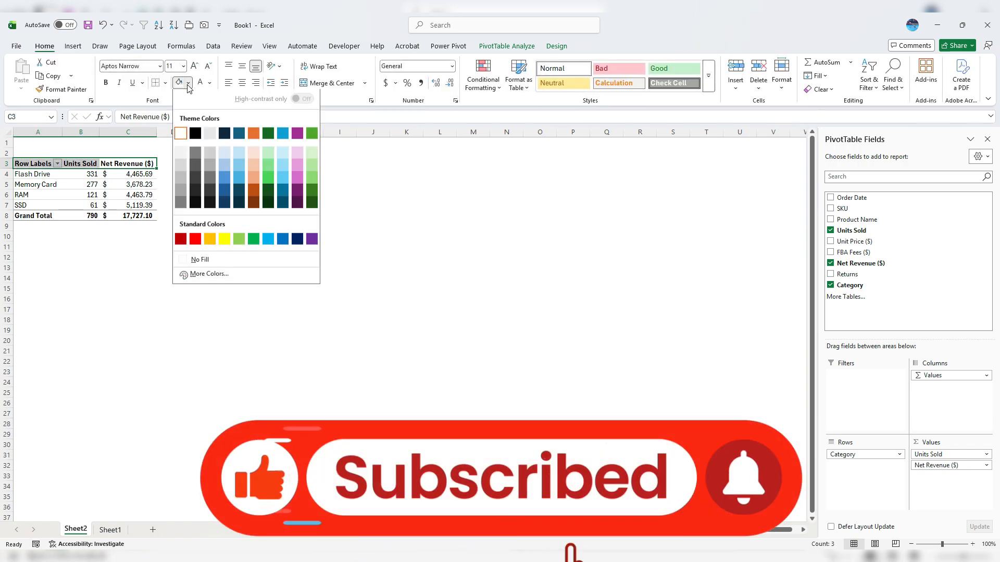
pyautogui.click(196, 136)
pyautogui.click(200, 82)
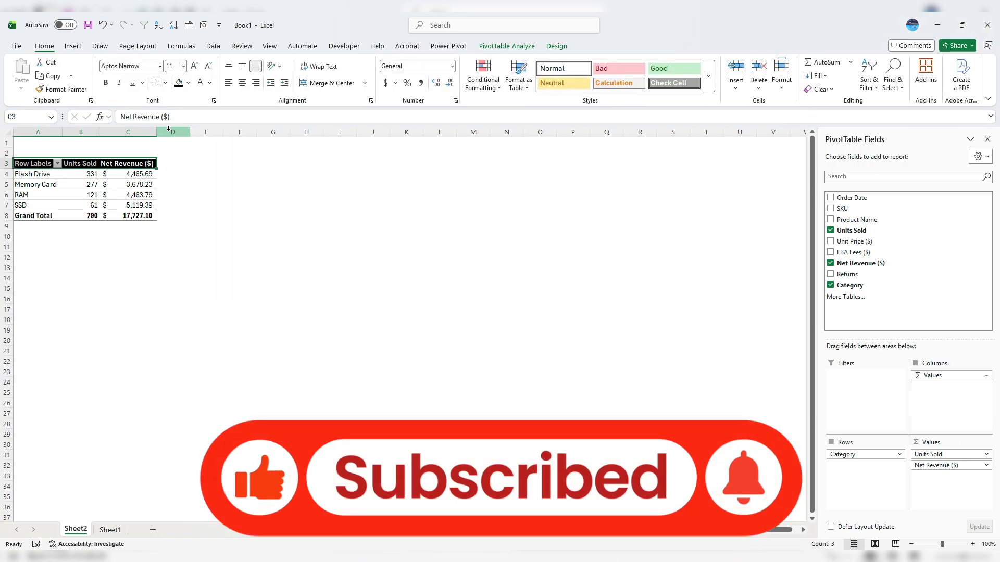
pyautogui.click(130, 174)
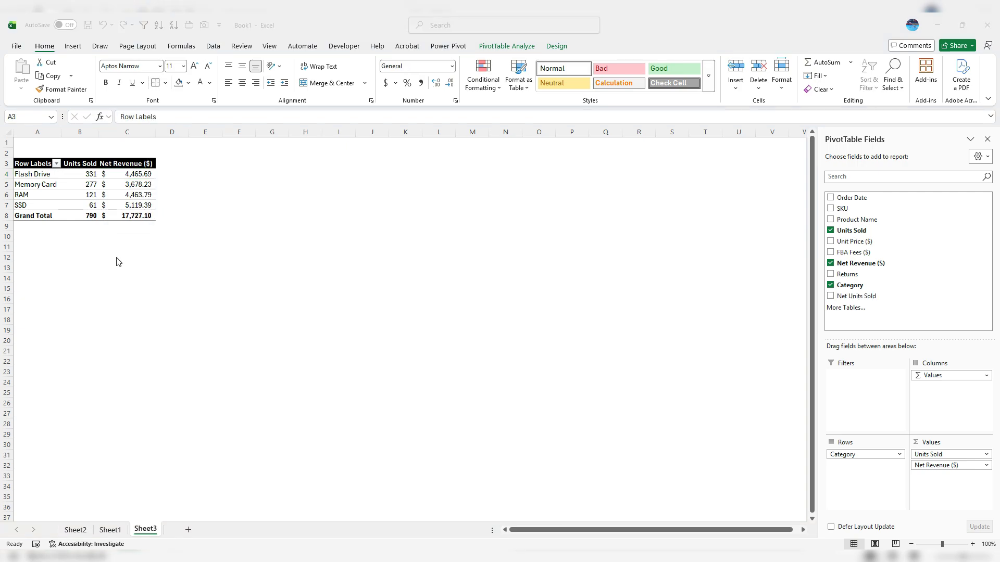
# - Rename the PivotTable's Row Labels header to "Product Category" and autofit column A to its contents
pyautogui.doubleClick(38, 163)
pyautogui.doubleClick(39, 164)
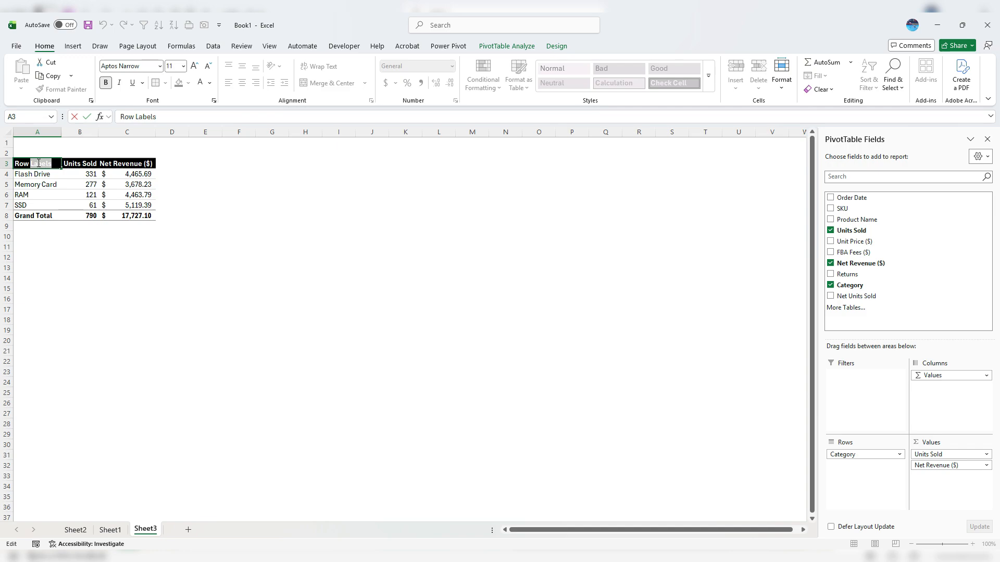
pyautogui.press('BackSpace')
pyautogui.press('BackSpace')
pyautogui.press('BackSpace')
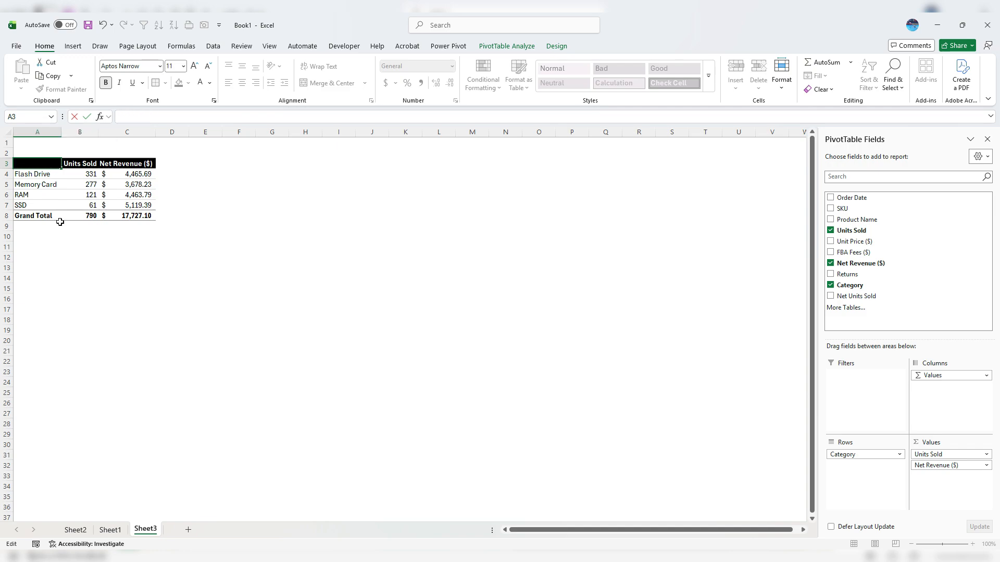
pyautogui.write('Product Category')
pyautogui.press('Return')
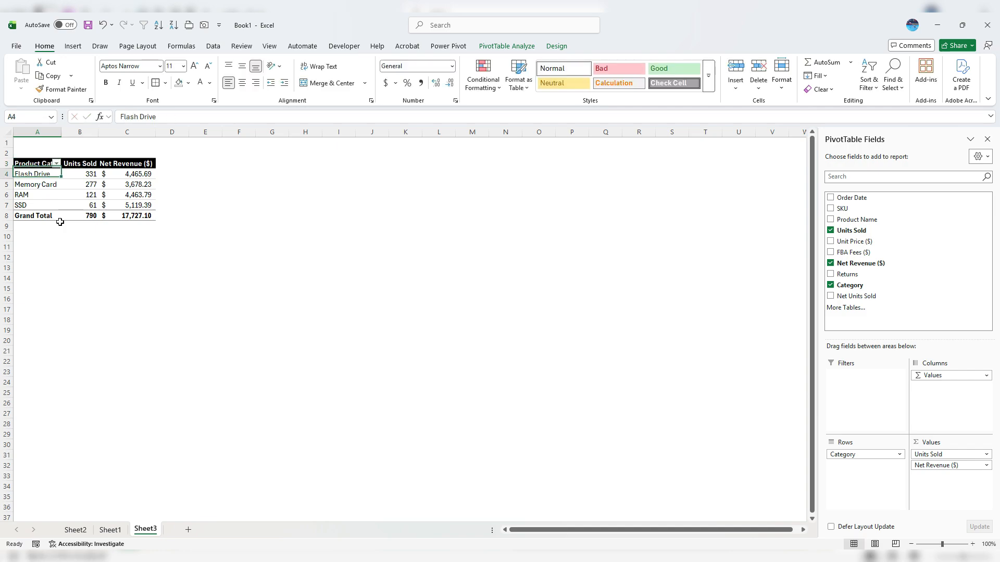
pyautogui.doubleClick(61, 132)
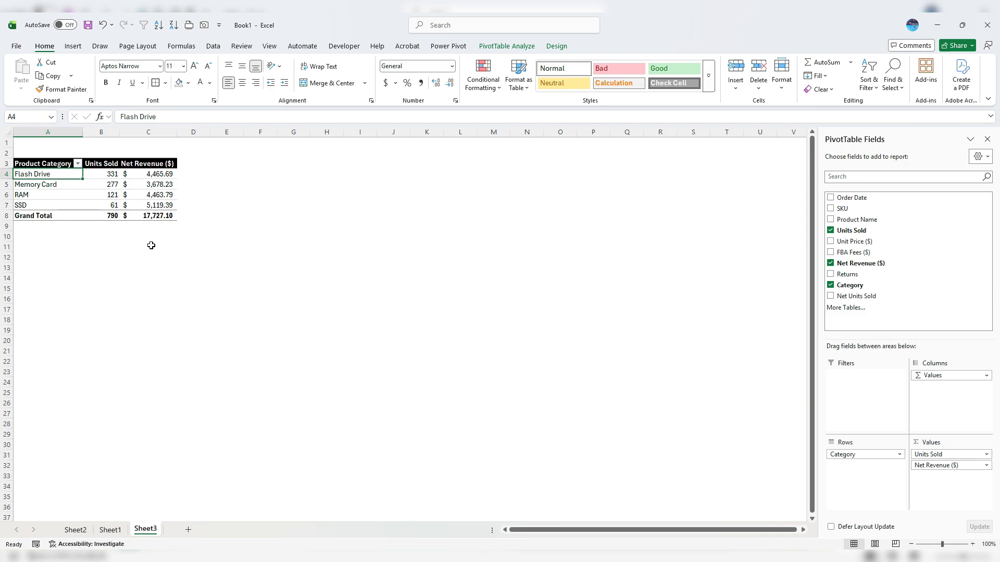
pyautogui.hotkey('ctrl', 'z')
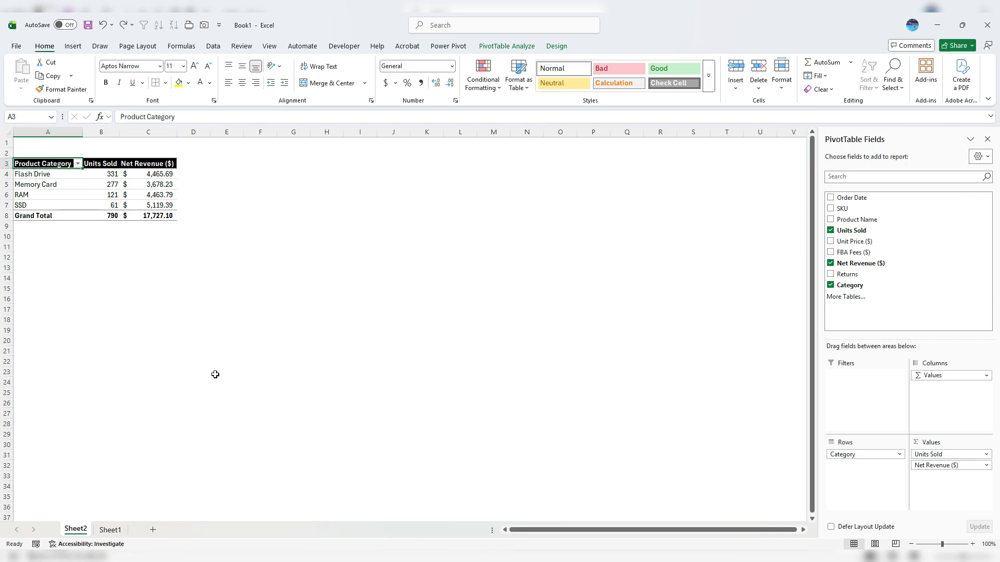
# - Fill the PivotTable's Grand Total row A8:C8 with yellow
pyautogui.moveTo(163, 216); pyautogui.dragTo(46, 213)
pyautogui.click(179, 83)
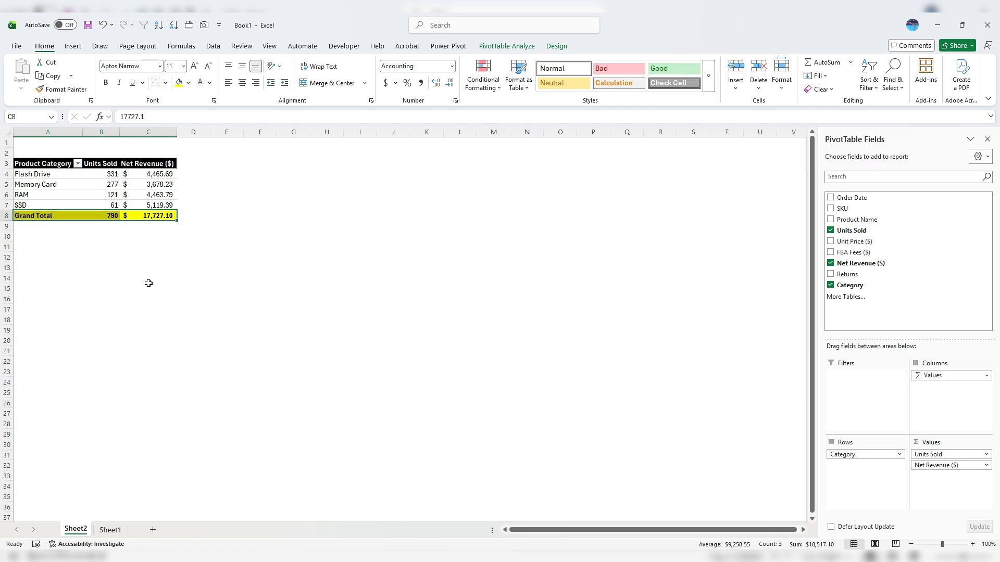
pyautogui.click(148, 216)
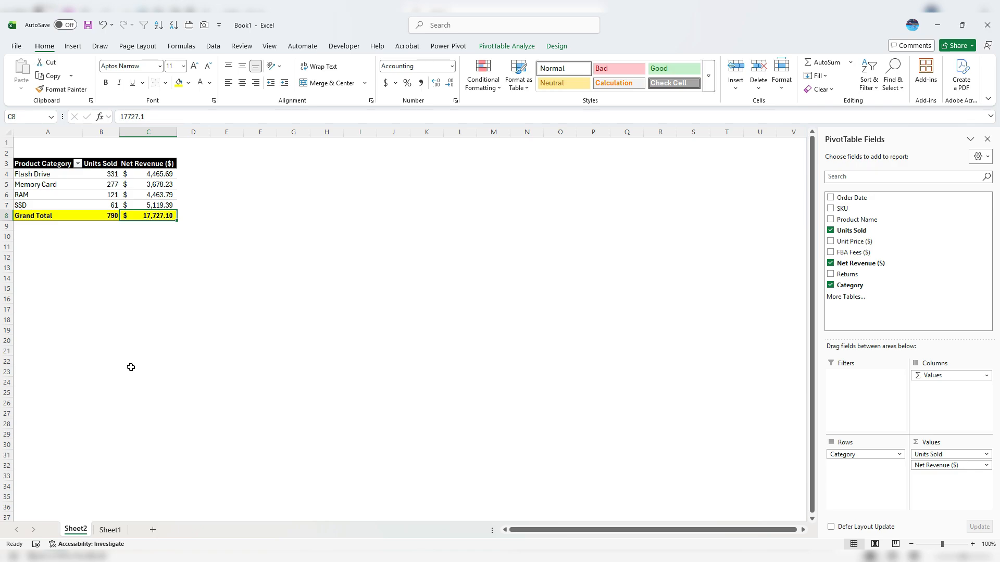
# - Copy the whole PivotTable and paste a duplicate below it, starting at cell A12
pyautogui.click(55, 164)
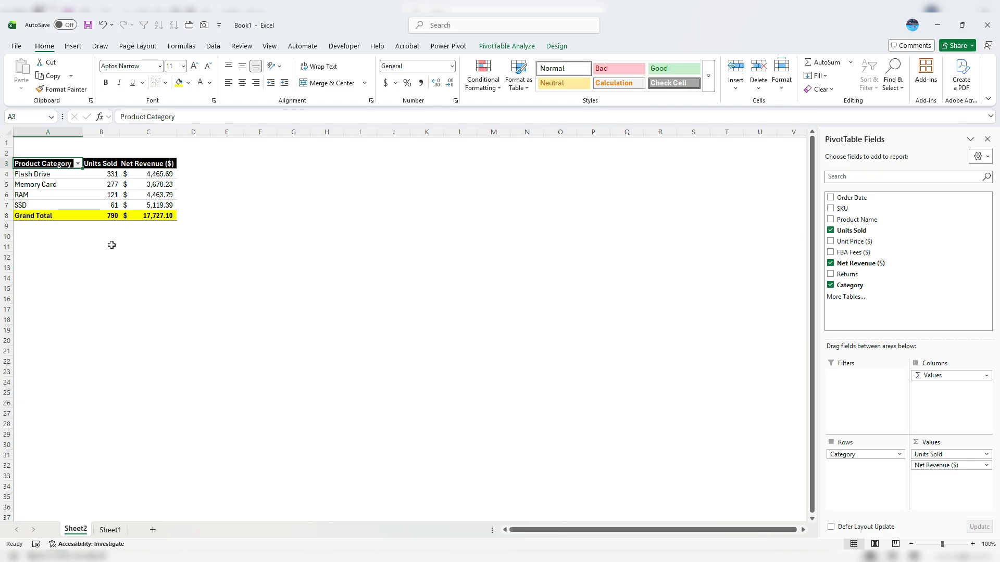
pyautogui.hotkey('ctrl', 'a')
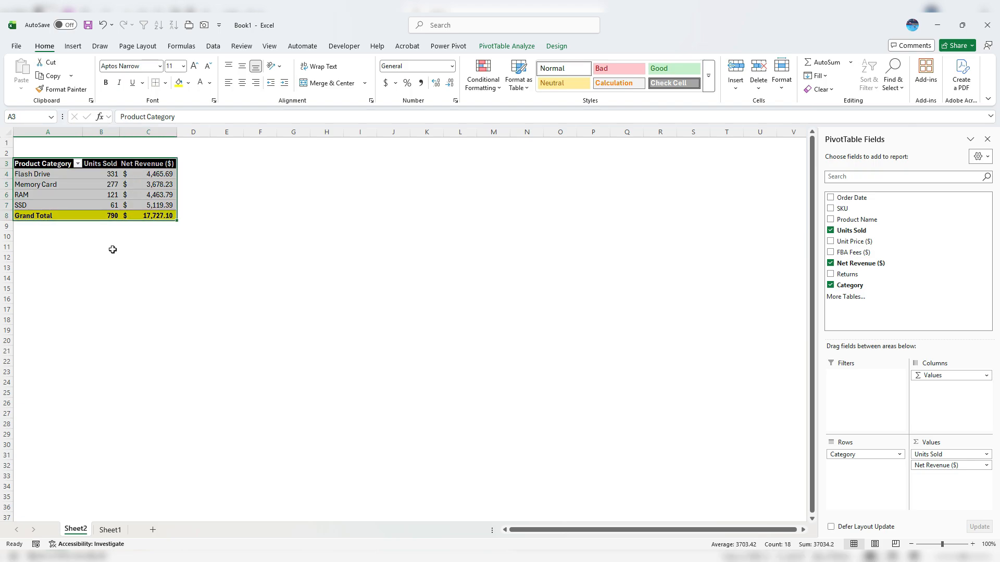
pyautogui.hotkey('ctrl', 'c')
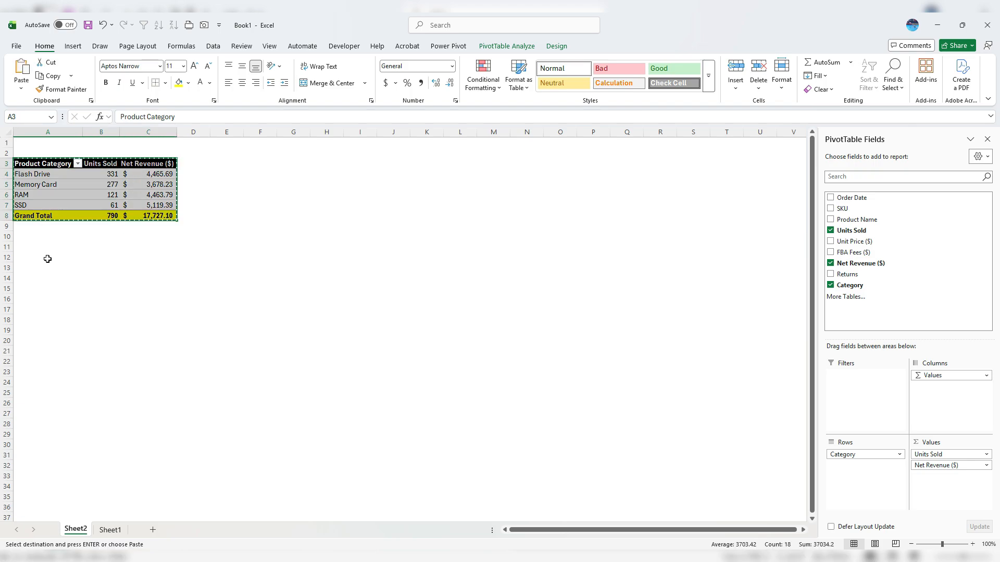
pyautogui.click(48, 258)
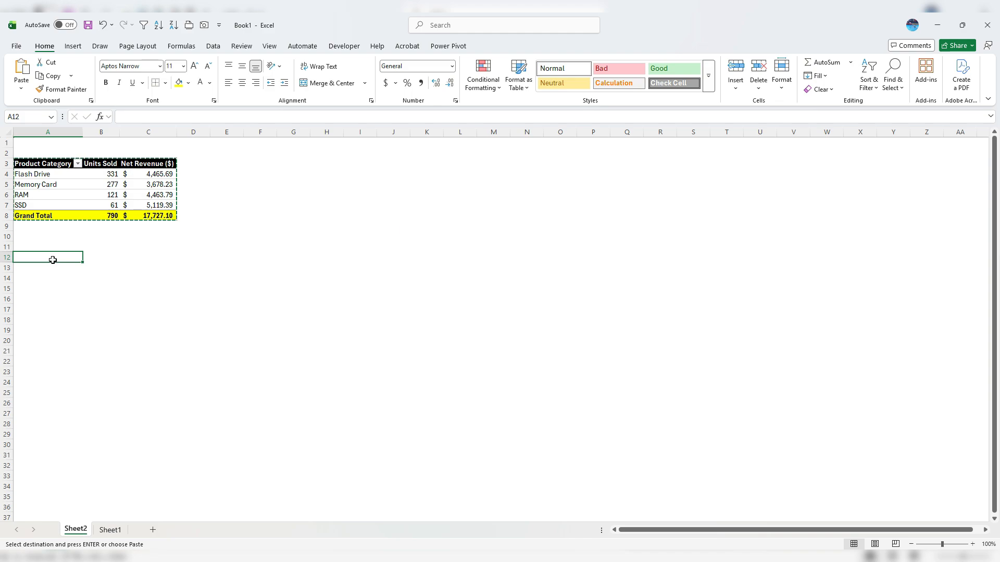
pyautogui.hotkey('ctrl', 'v')
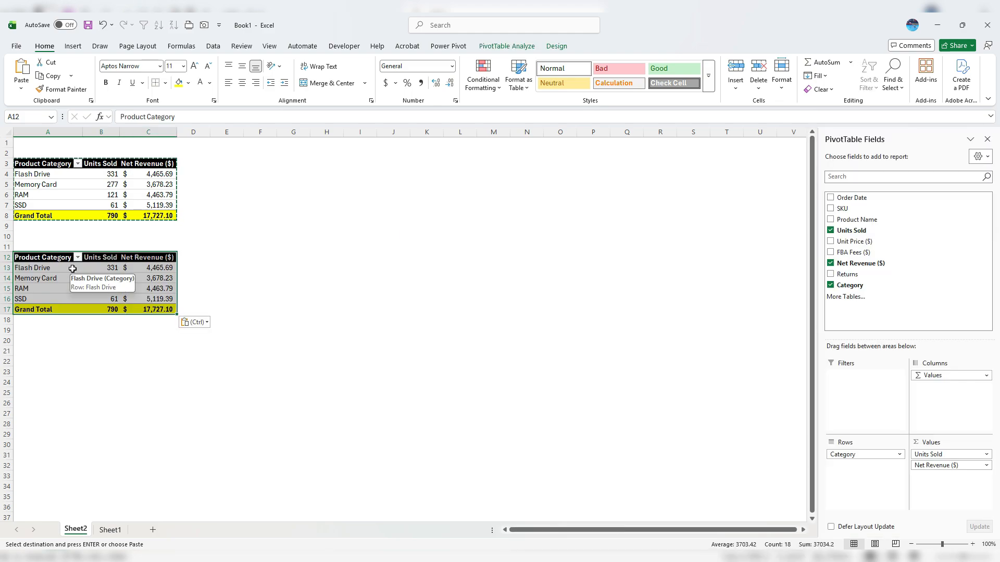
# - In the duplicated PivotTable, remove the Units Sold and Net Revenue ($) fields and add FBA Fees ($) to the values
pyautogui.click(89, 268)
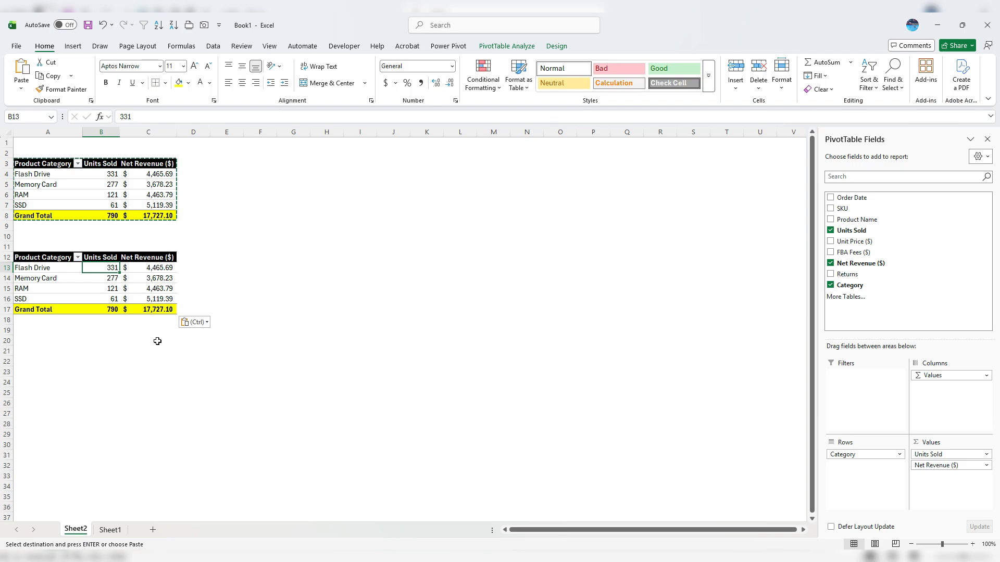
pyautogui.click(849, 233)
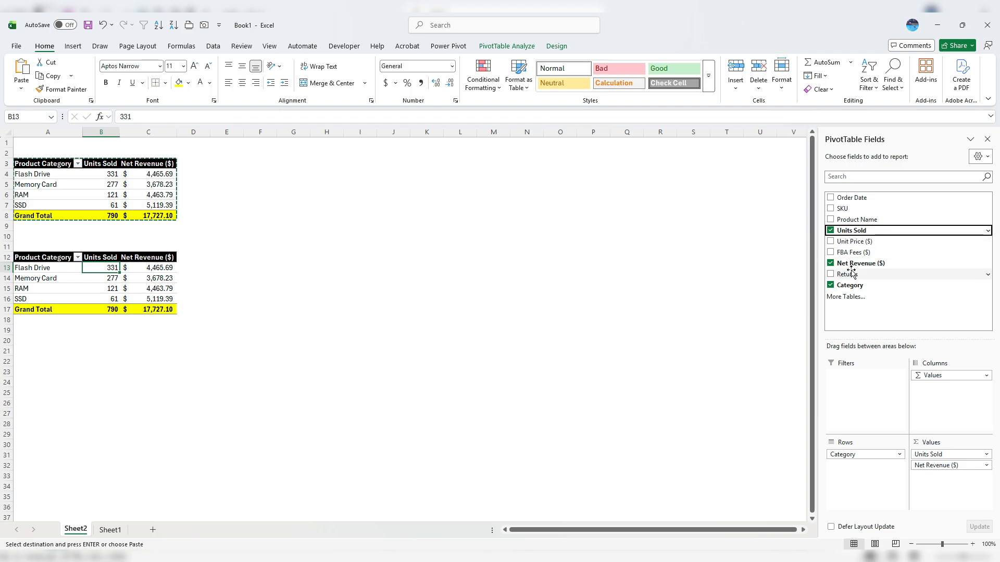
pyautogui.click(830, 263)
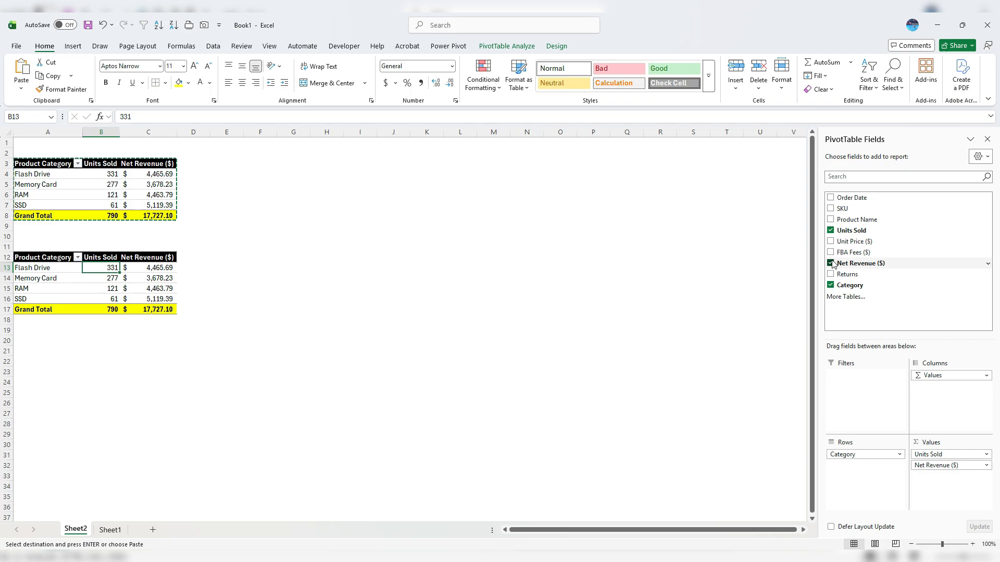
pyautogui.click(831, 231)
pyautogui.moveTo(854, 252); pyautogui.dragTo(912, 469)
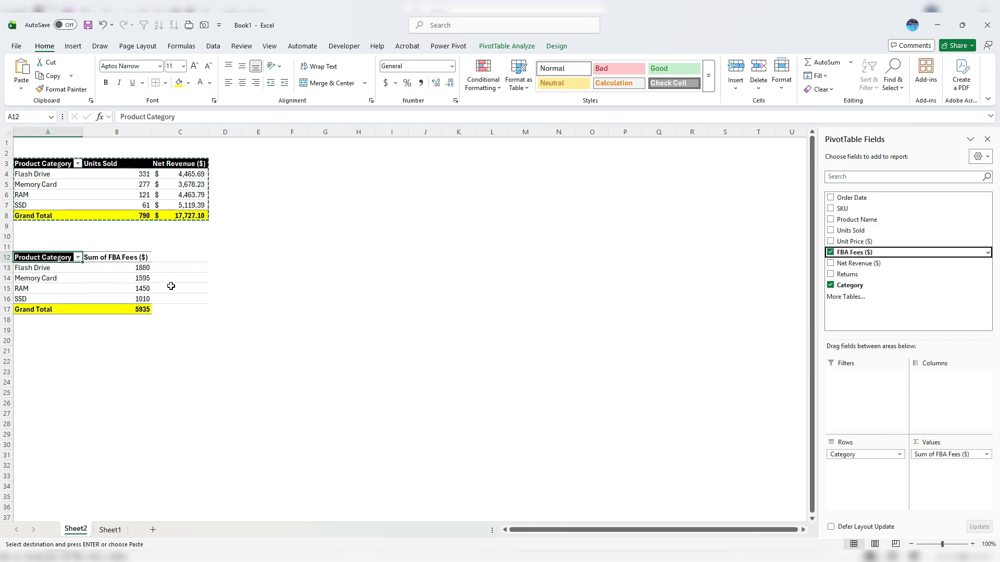
# - Clear the leftover borders beside the duplicated PivotTable by filling cell C11's blank formatting down to C17
pyautogui.click(207, 248)
pyautogui.press('Escape')
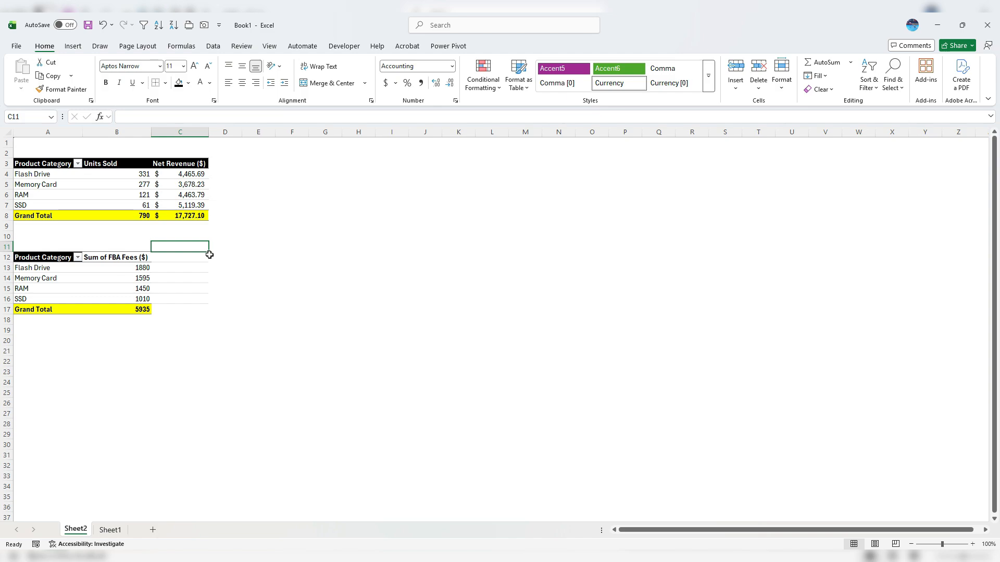
pyautogui.moveTo(209, 253); pyautogui.dragTo(206, 318)
pyautogui.click(201, 301)
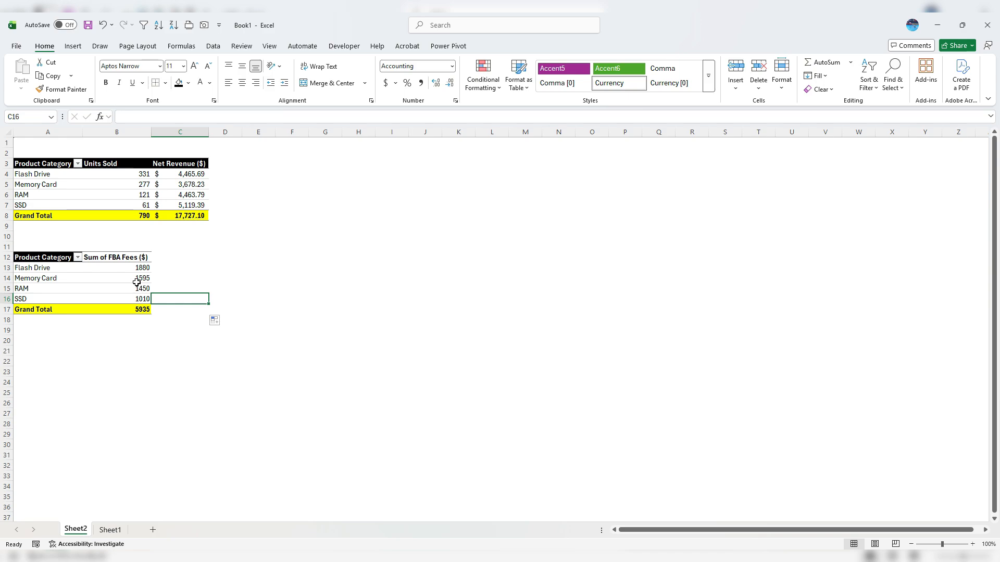
# - Give the FBA fees header B12 a black fill with white text and format B13:B17 as accounting currency without decimals
pyautogui.click(123, 258)
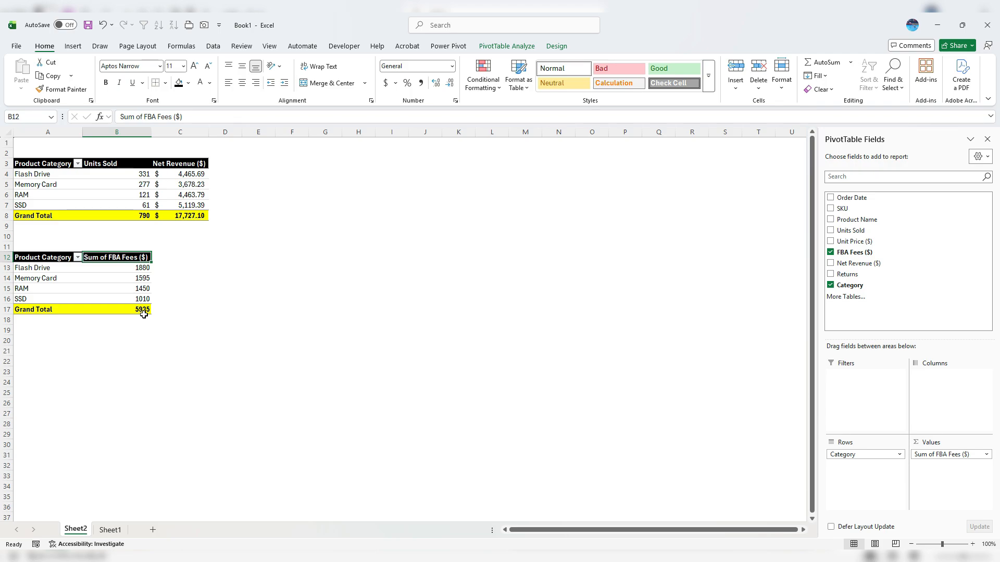
pyautogui.moveTo(131, 266); pyautogui.dragTo(125, 310)
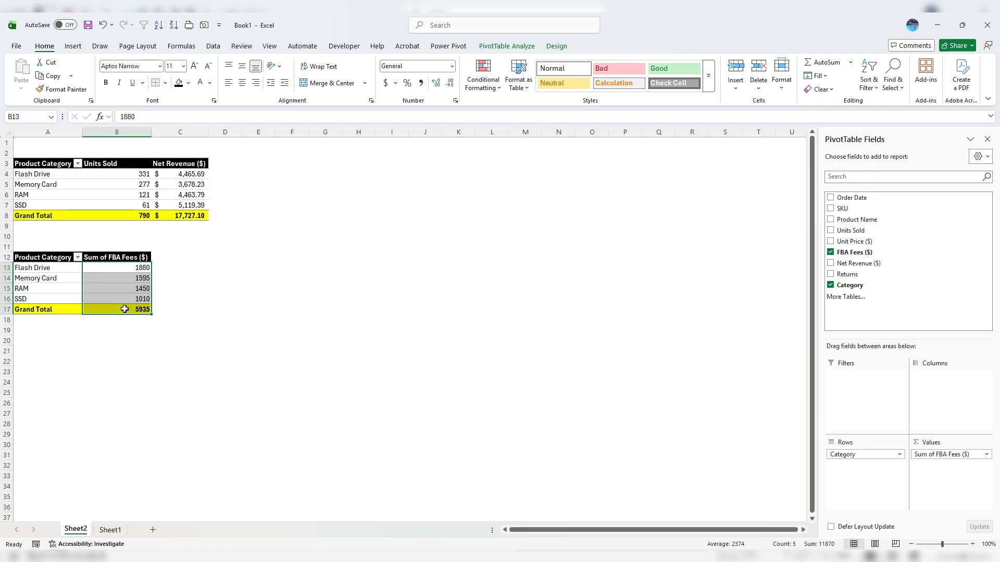
pyautogui.click(385, 82)
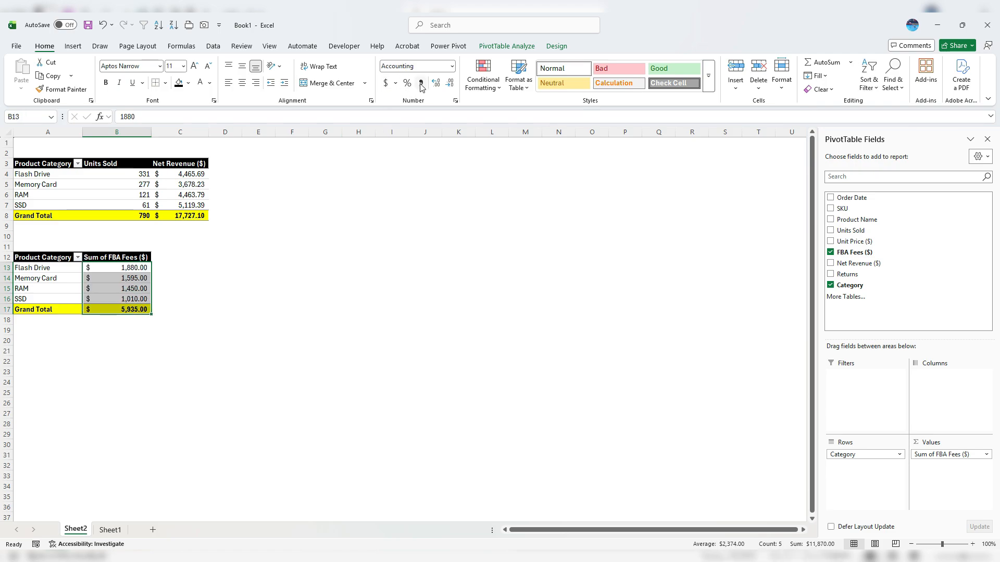
pyautogui.click(450, 84)
pyautogui.click(451, 84)
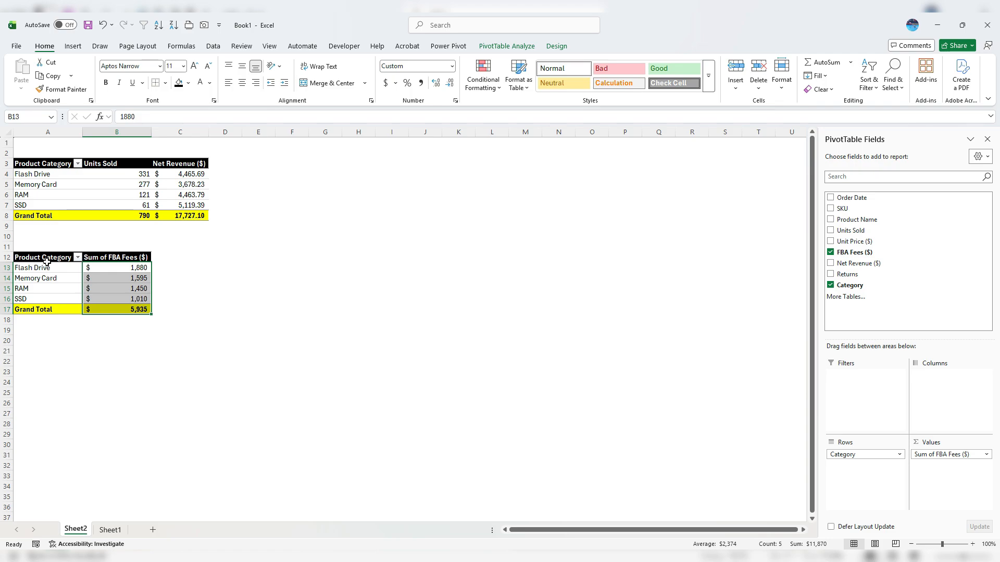
# - Move the FBA fees PivotTable beside the first one, starting at cell E3, and autofit column F
pyautogui.moveTo(50, 257); pyautogui.dragTo(302, 215)
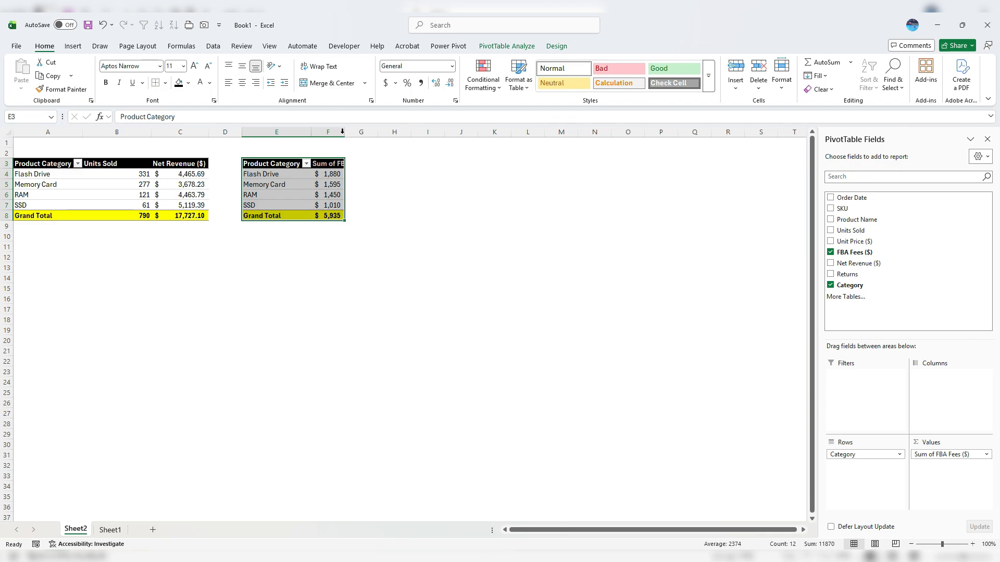
pyautogui.doubleClick(343, 132)
pyautogui.click(354, 184)
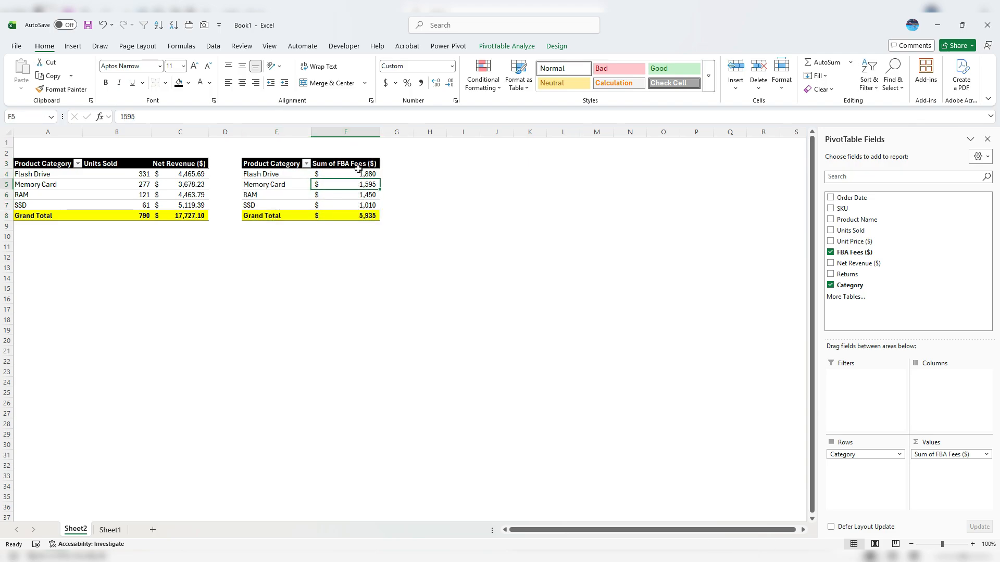
# - Right-align the Units Sold header in cell B3 of the first PivotTable
pyautogui.moveTo(356, 173)
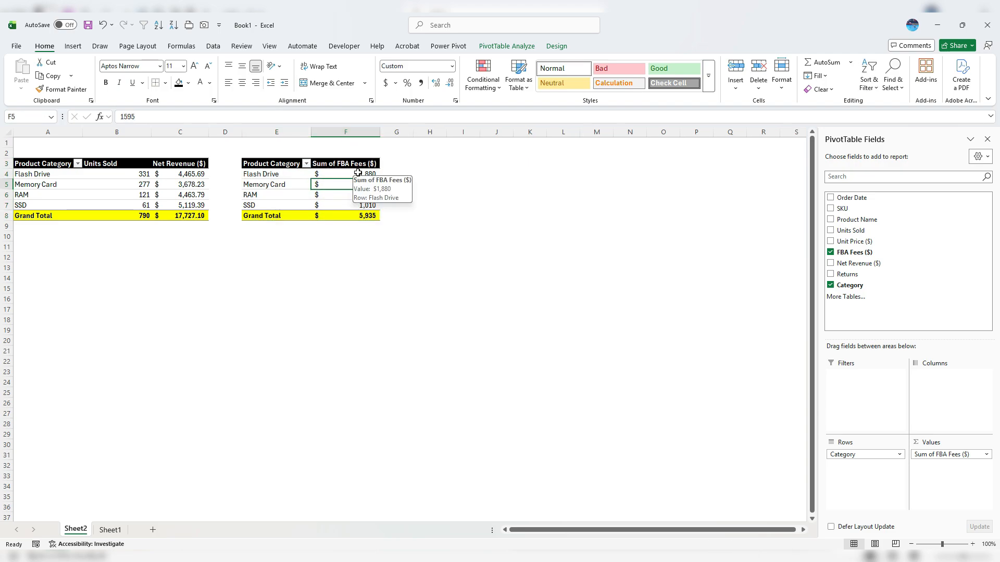
pyautogui.click(130, 163)
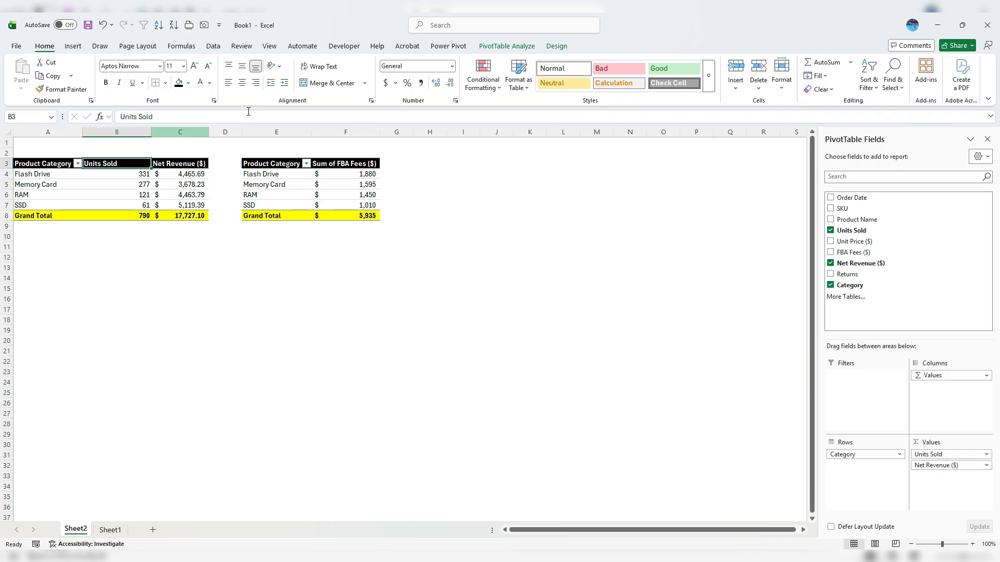
pyautogui.click(255, 83)
# - Shorten the custom name of the FBA fees value field to "FBA Fees ($)" by removing "Sum of"
pyautogui.click(346, 163)
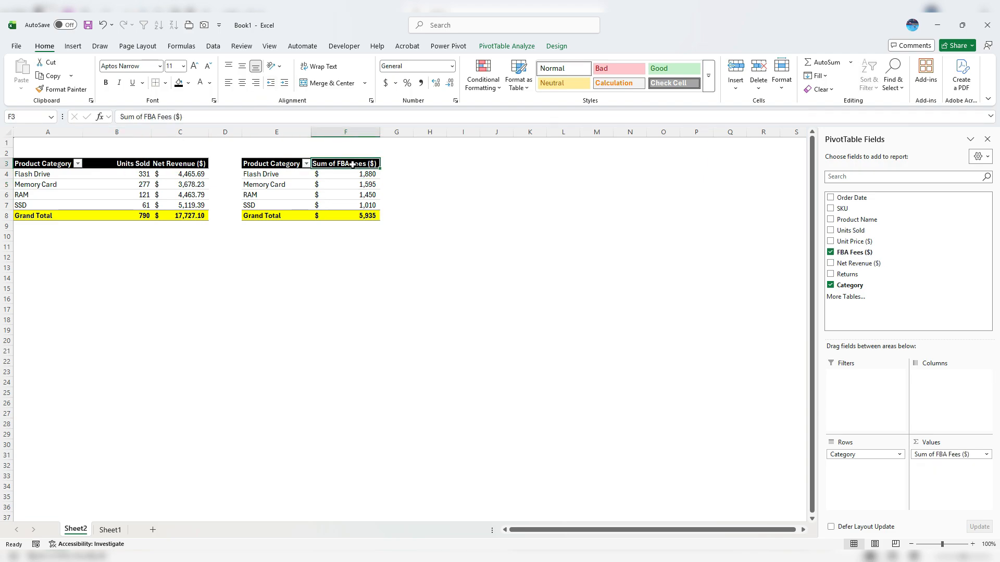
pyautogui.doubleClick(348, 168)
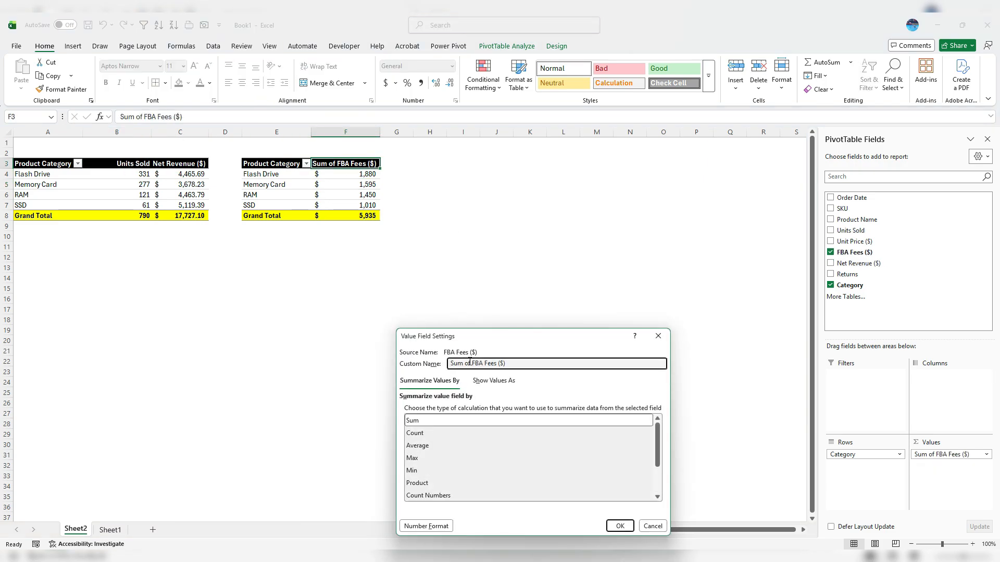
pyautogui.moveTo(472, 364); pyautogui.dragTo(449, 364)
pyautogui.press('BackSpace')
pyautogui.click(621, 526)
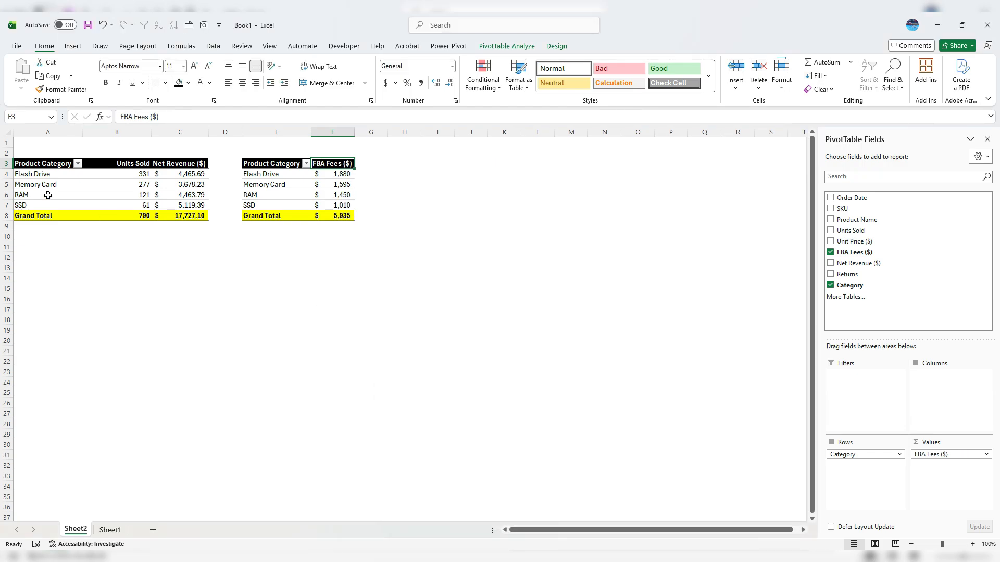
# - Copy the units sold and net revenue PivotTable A3:C8 and paste a duplicate starting at cell A13
pyautogui.moveTo(36, 164); pyautogui.dragTo(173, 221)
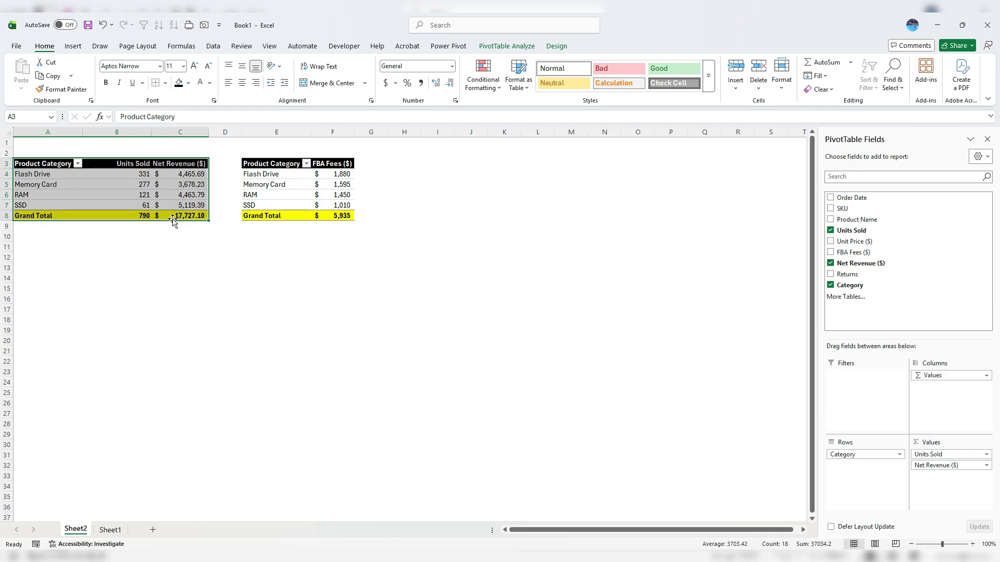
pyautogui.hotkey('ctrl', 'c')
pyautogui.click(29, 267)
pyautogui.hotkey('ctrl', 'v')
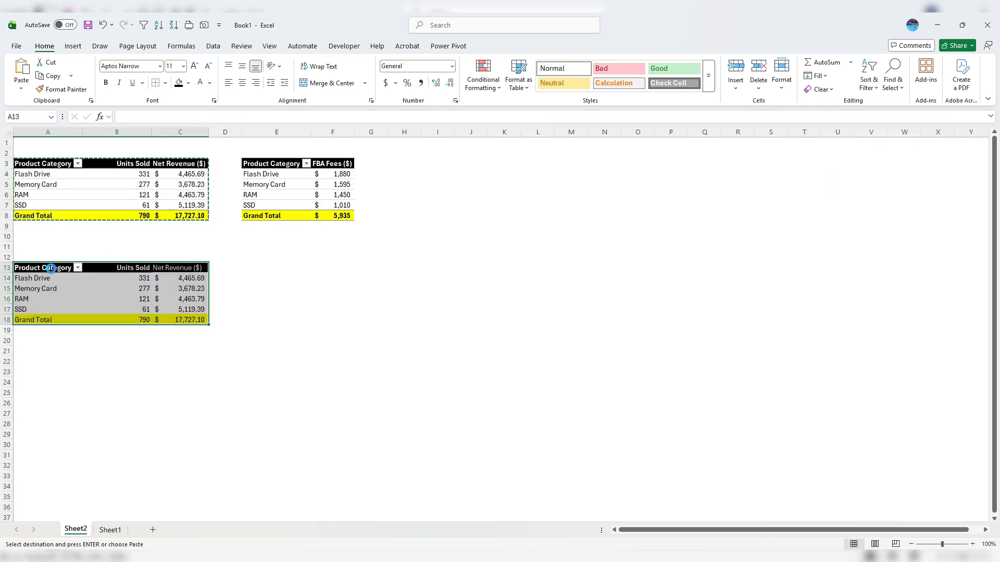
# - Replace Category with Product Name as the row field of the duplicated PivotTable at A13
pyautogui.click(97, 300)
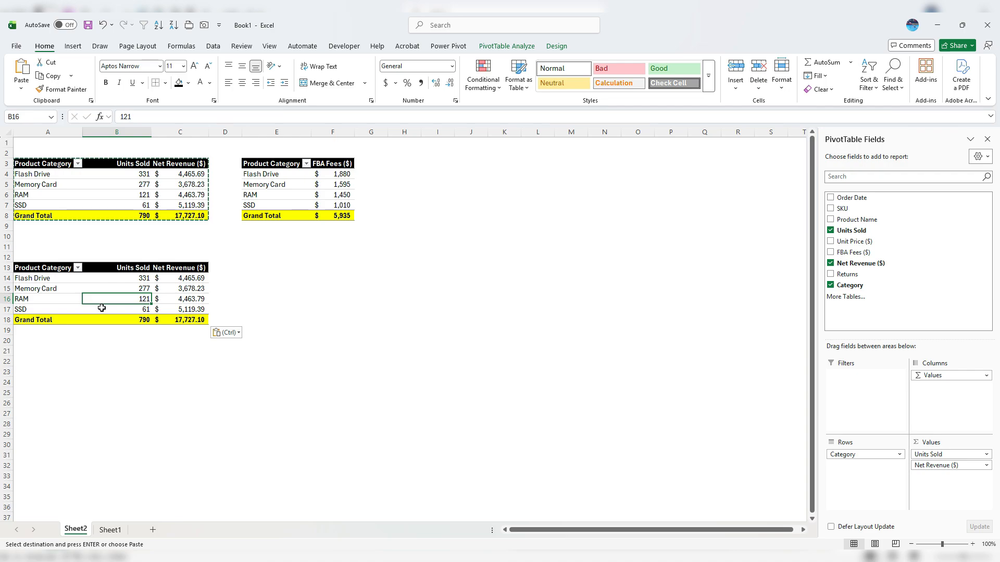
pyautogui.click(862, 454)
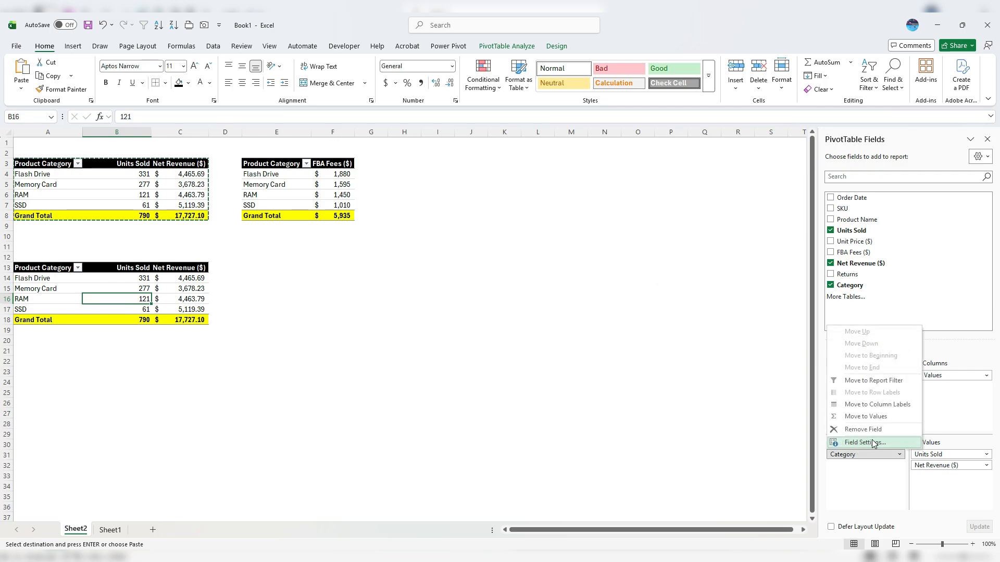
pyautogui.click(879, 430)
pyautogui.moveTo(873, 219); pyautogui.dragTo(867, 460)
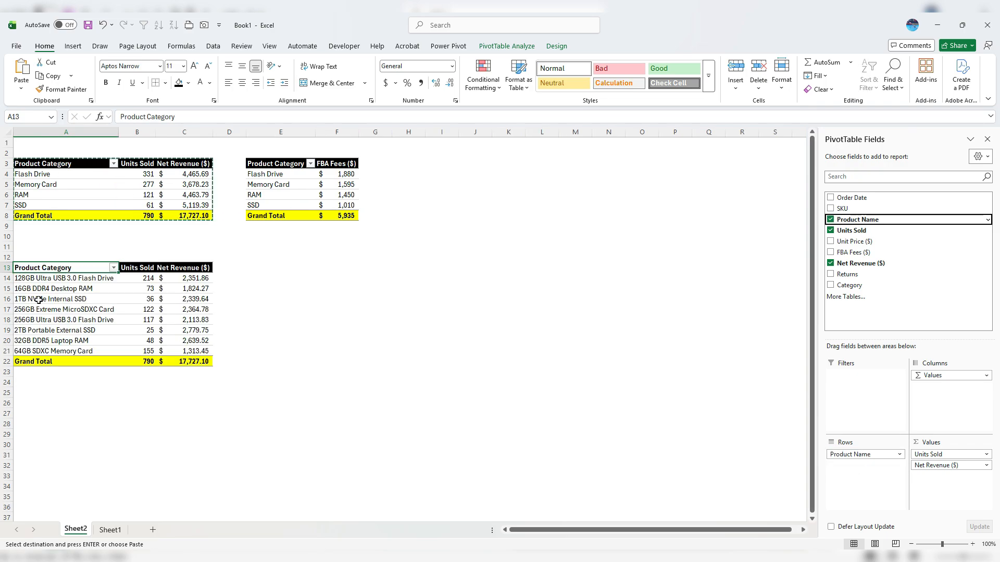
# - Clear the copy selection and rename the row header in cell A13 to "Product"
pyautogui.press('Escape')
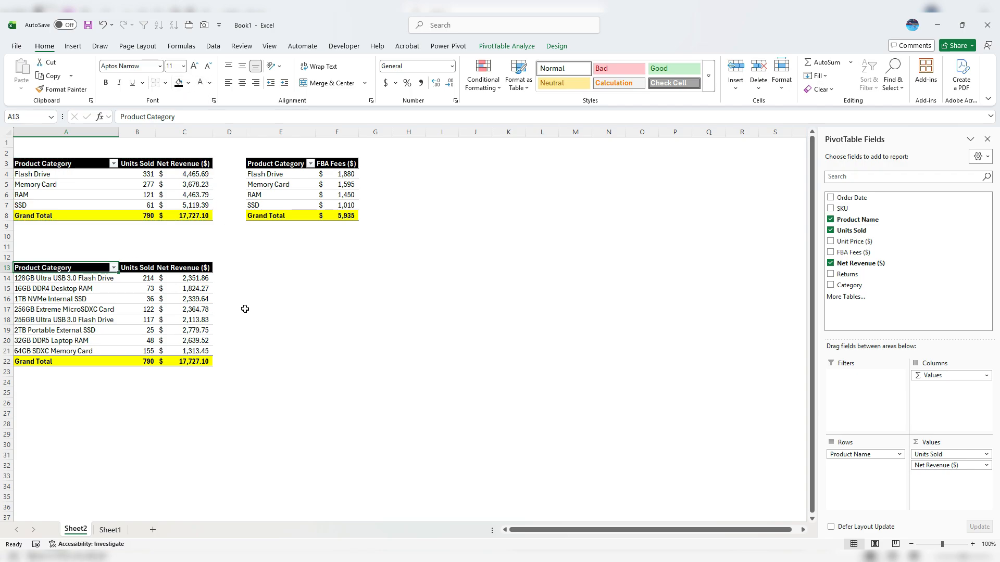
pyautogui.write('Product')
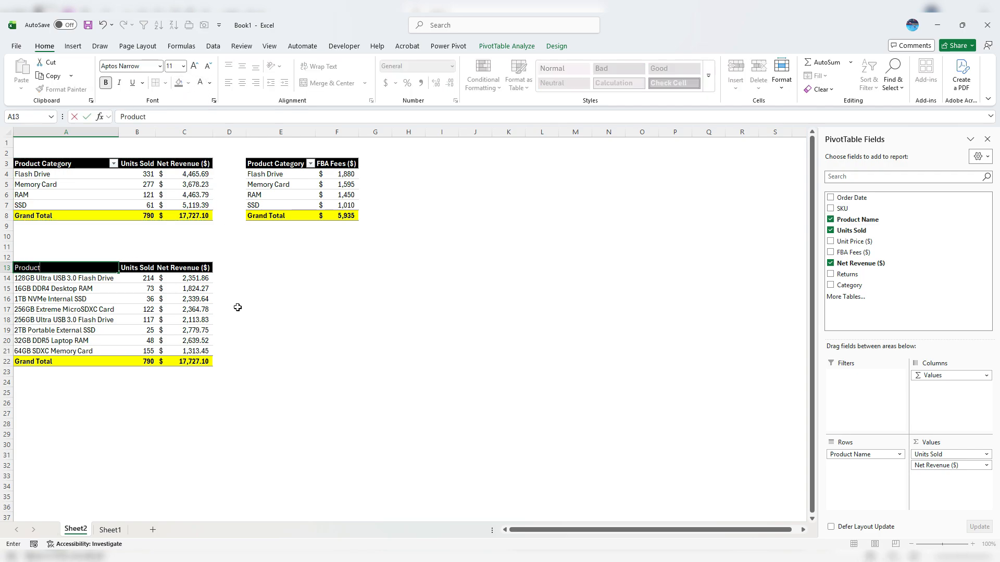
pyautogui.press('Return')
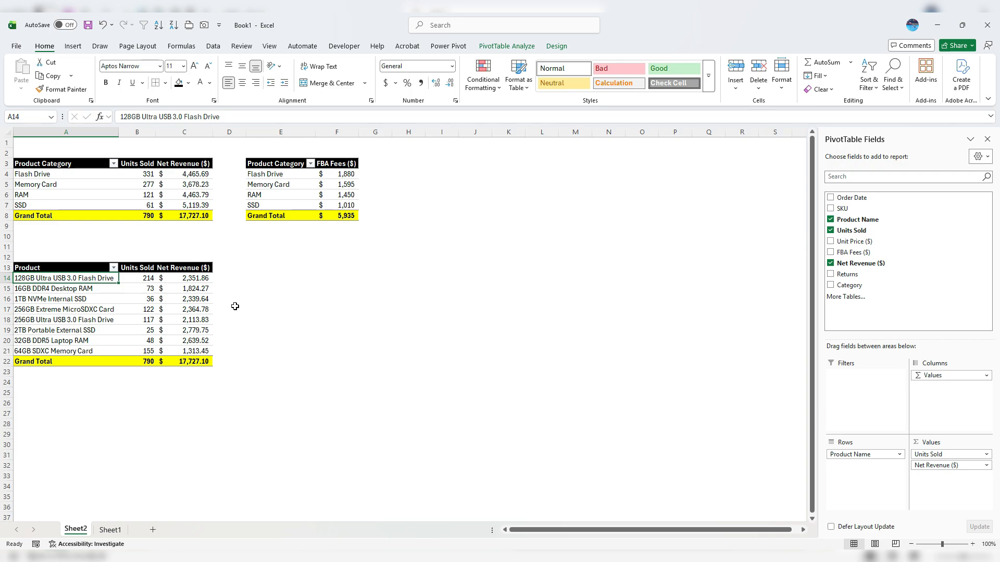
# - Add Unit Price ($) between Units Sold and Net Revenue in the product PivotTable and summarize it by Average
pyautogui.moveTo(865, 243); pyautogui.dragTo(974, 485)
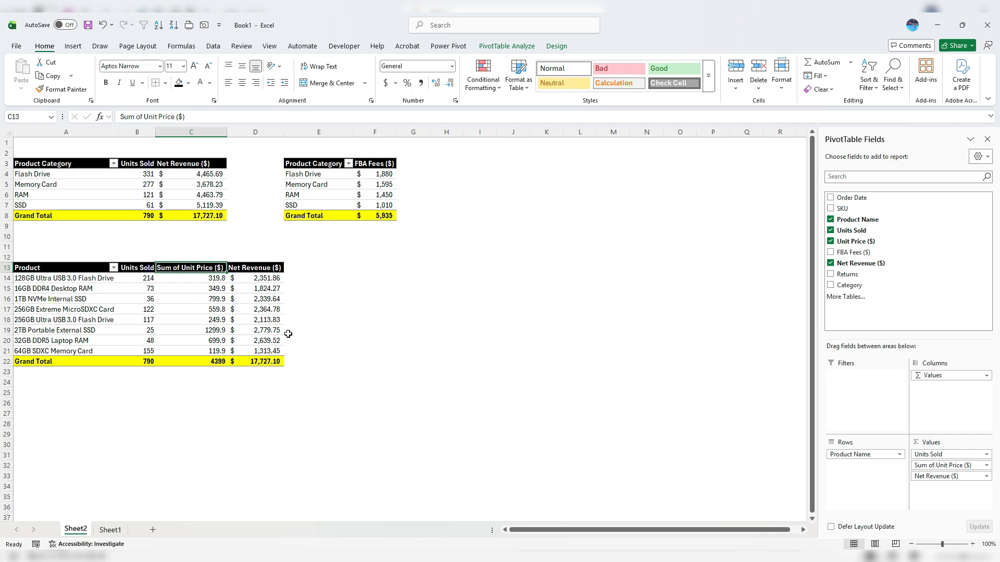
pyautogui.rightClick(203, 325)
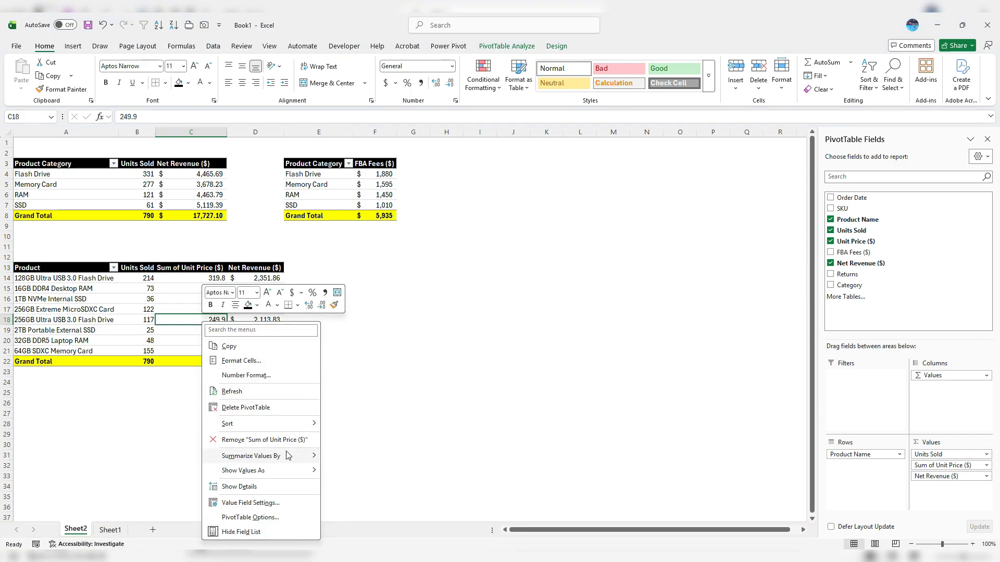
pyautogui.moveTo(287, 456)
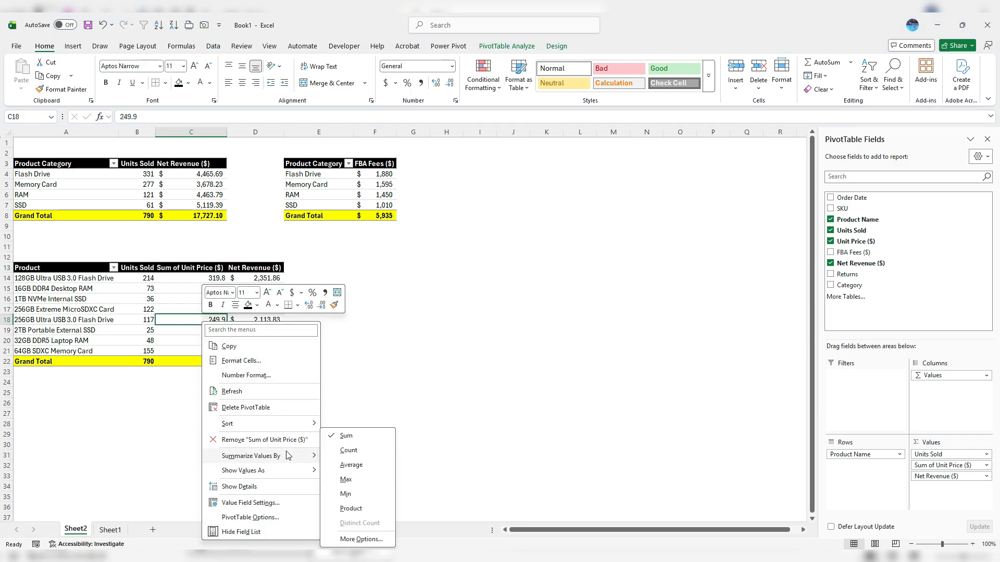
pyautogui.click(352, 465)
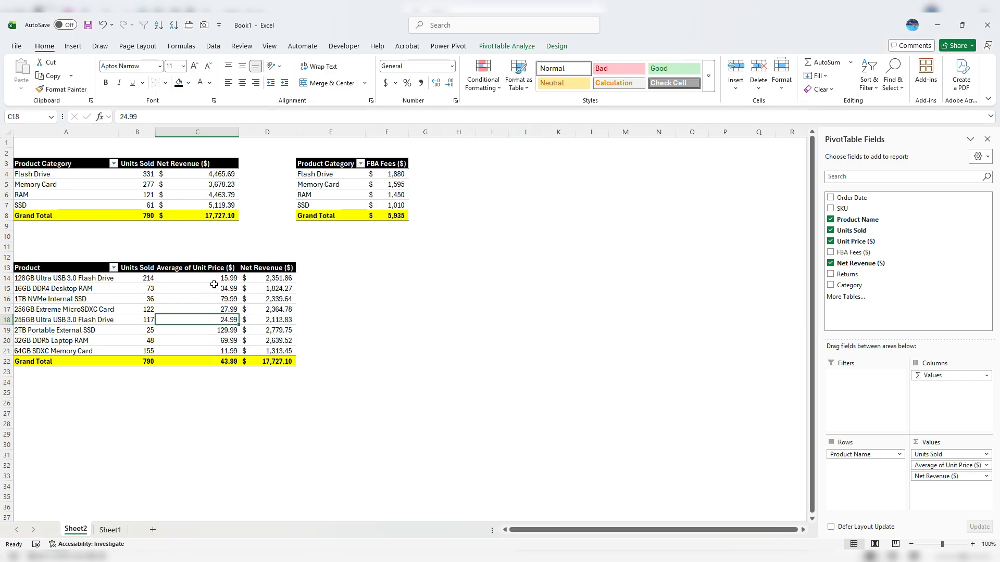
pyautogui.click(234, 277)
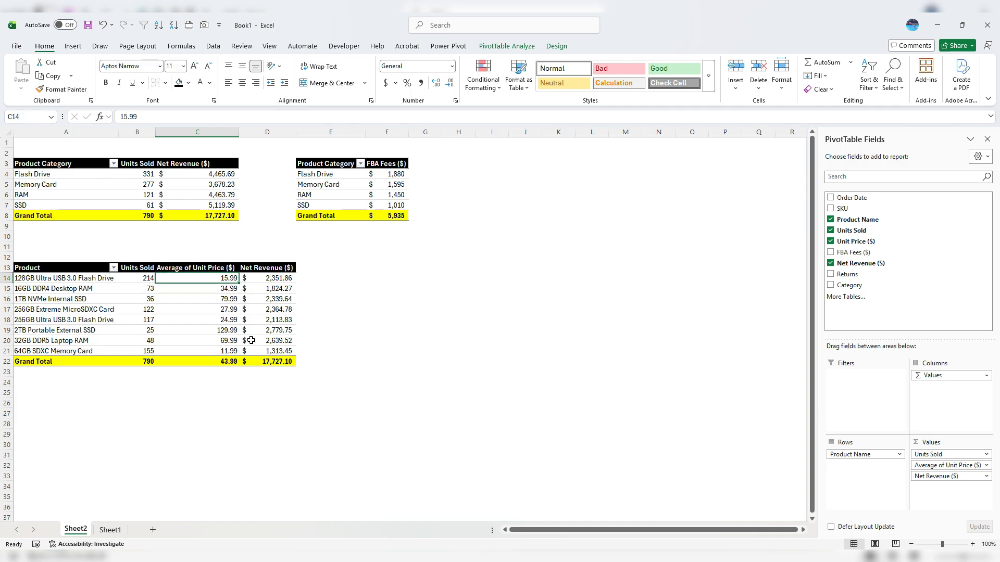
pyautogui.moveTo(255, 347)
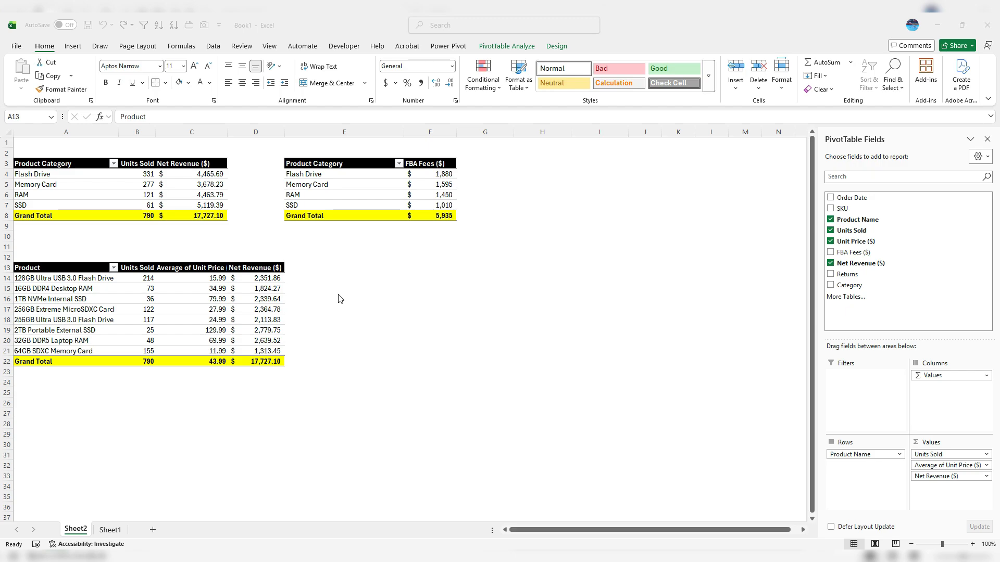
# - Copy the product PivotTable A13:D22 and paste a duplicate starting at cell E13
pyautogui.moveTo(52, 267); pyautogui.dragTo(259, 363)
pyautogui.hotkey('ctrl', 'c')
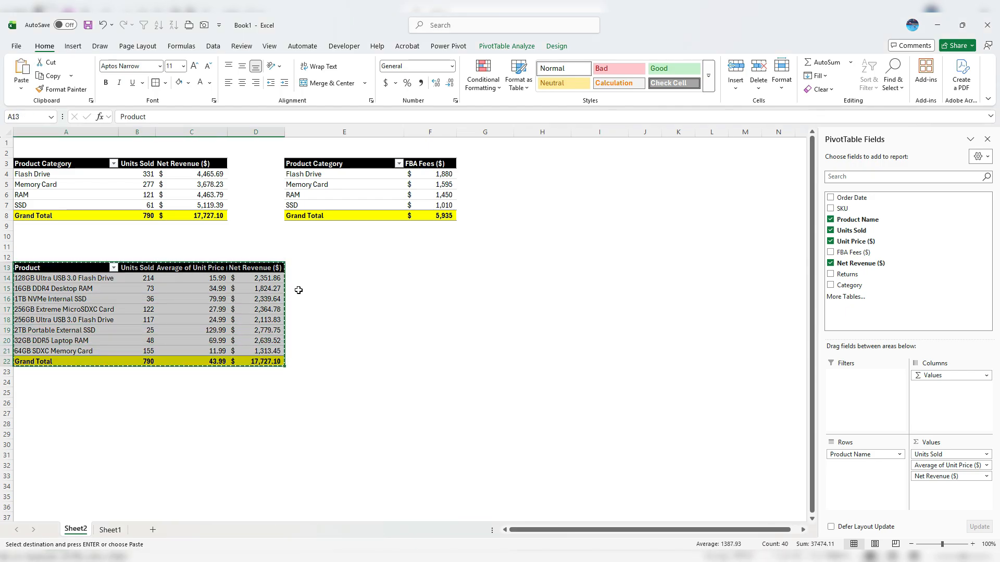
pyautogui.click(305, 267)
pyautogui.hotkey('ctrl', 'v')
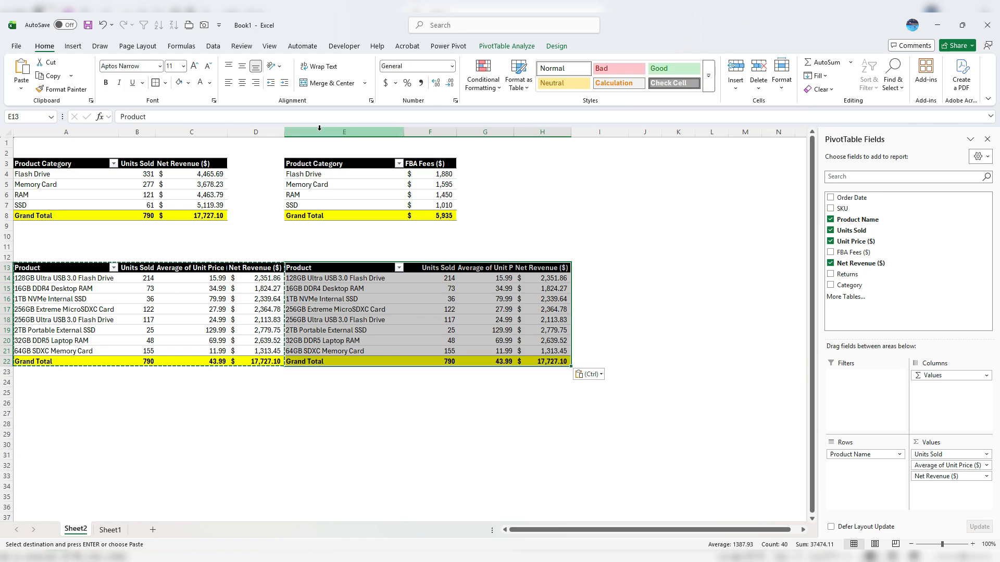
# - Insert a blank spacer column before column E and set its column width to 2
pyautogui.rightClick(316, 134)
pyautogui.click(343, 233)
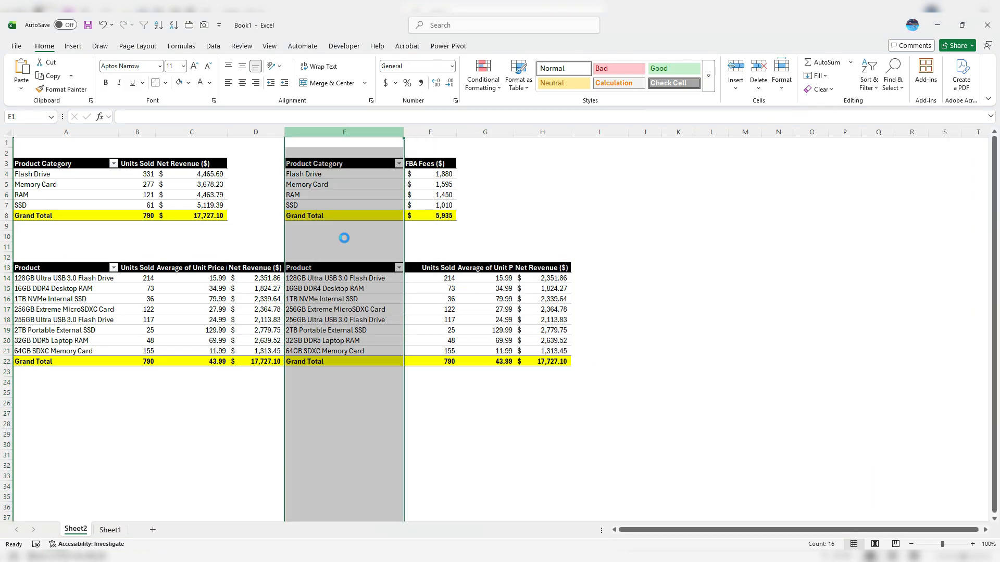
pyautogui.rightClick(329, 132)
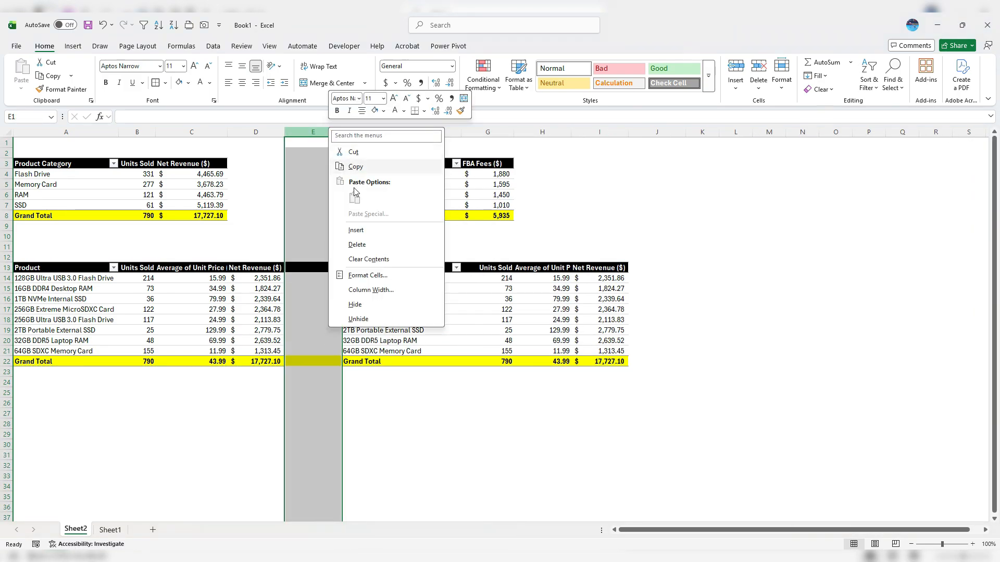
pyautogui.click(366, 290)
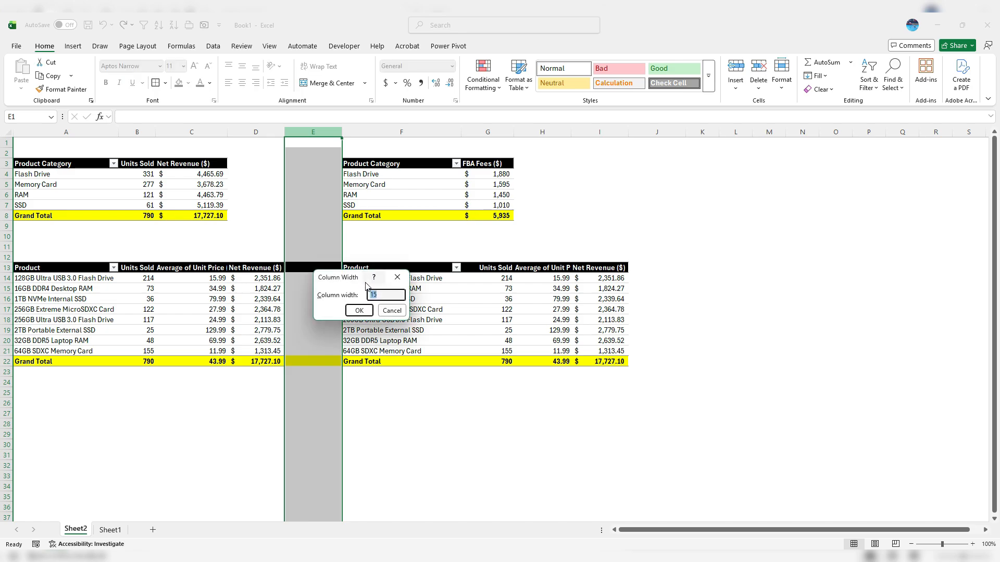
pyautogui.write('2')
pyautogui.click(359, 310)
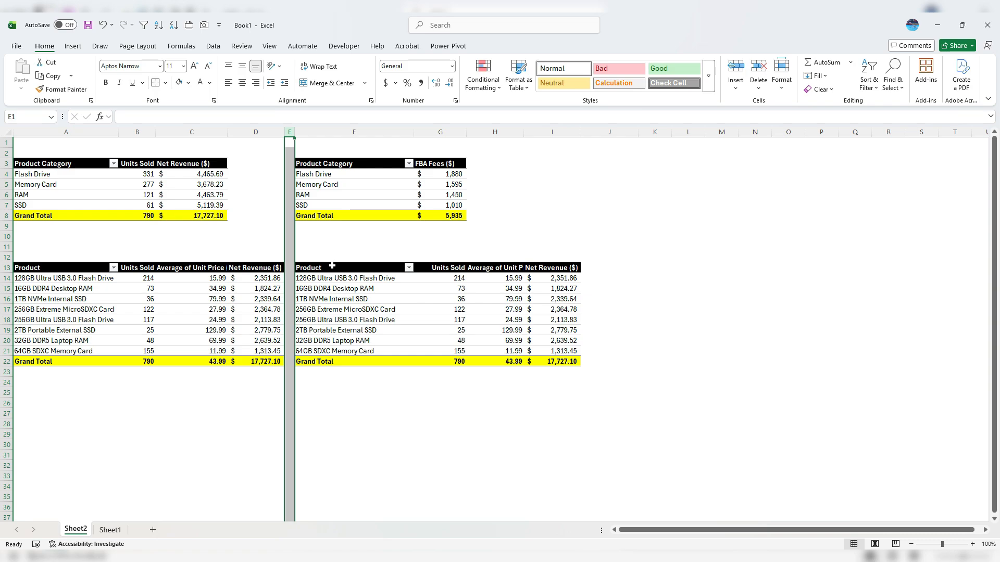
# - In the PivotTable starting at F13, add Category above Product Name in the rows and remove the average unit price field
pyautogui.click(347, 281)
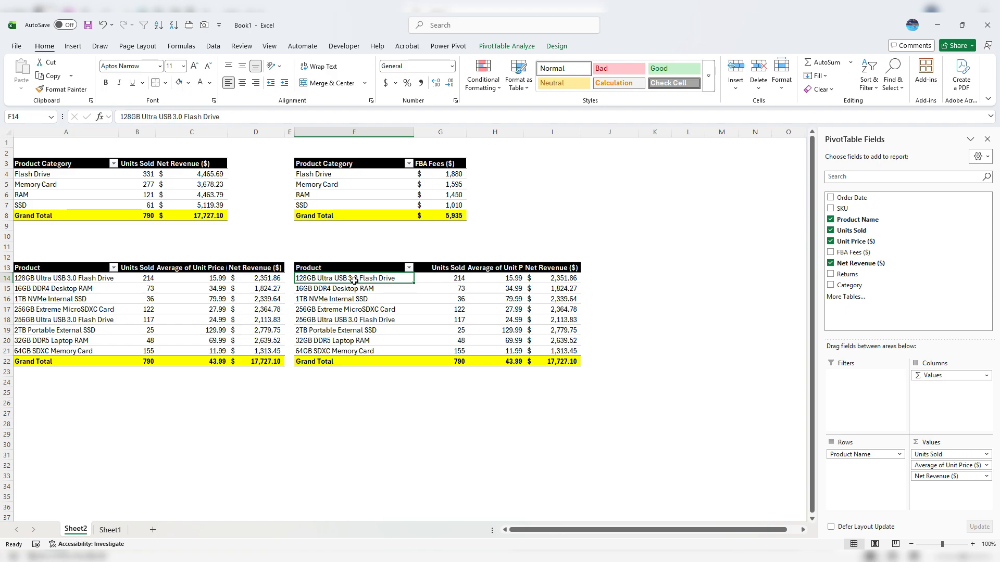
pyautogui.moveTo(856, 286); pyautogui.dragTo(893, 451)
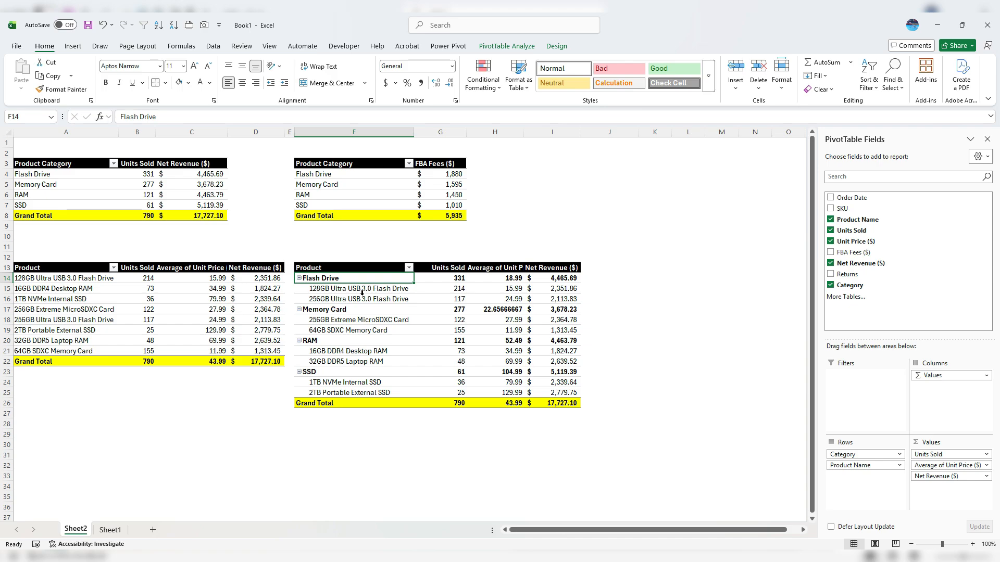
pyautogui.rightClick(497, 300)
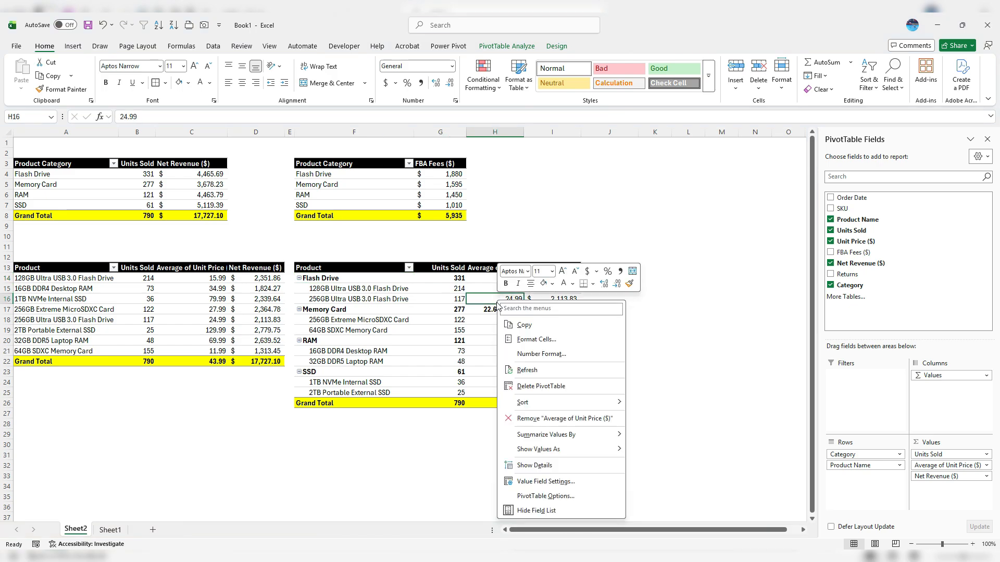
pyautogui.click(559, 420)
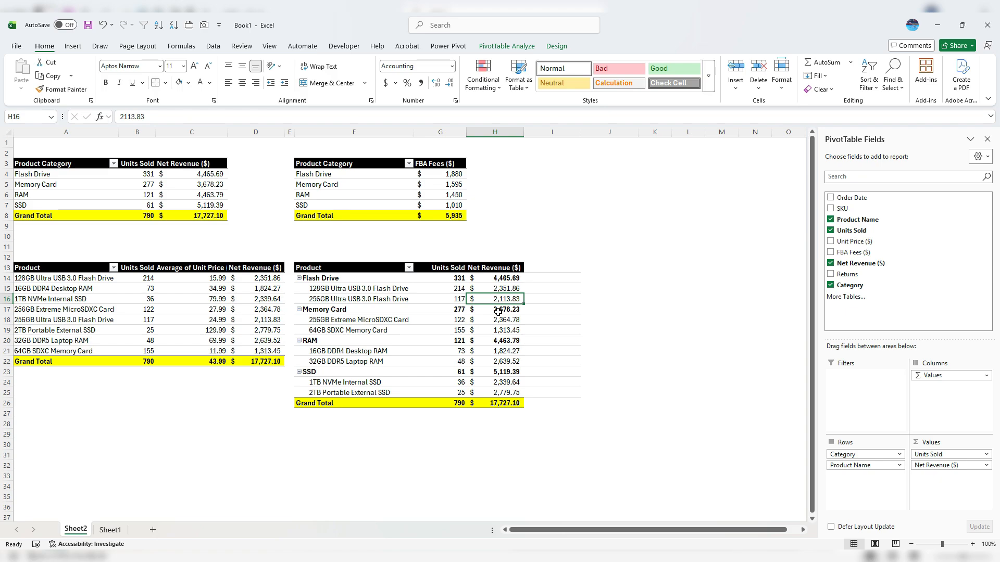
pyautogui.moveTo(496, 312)
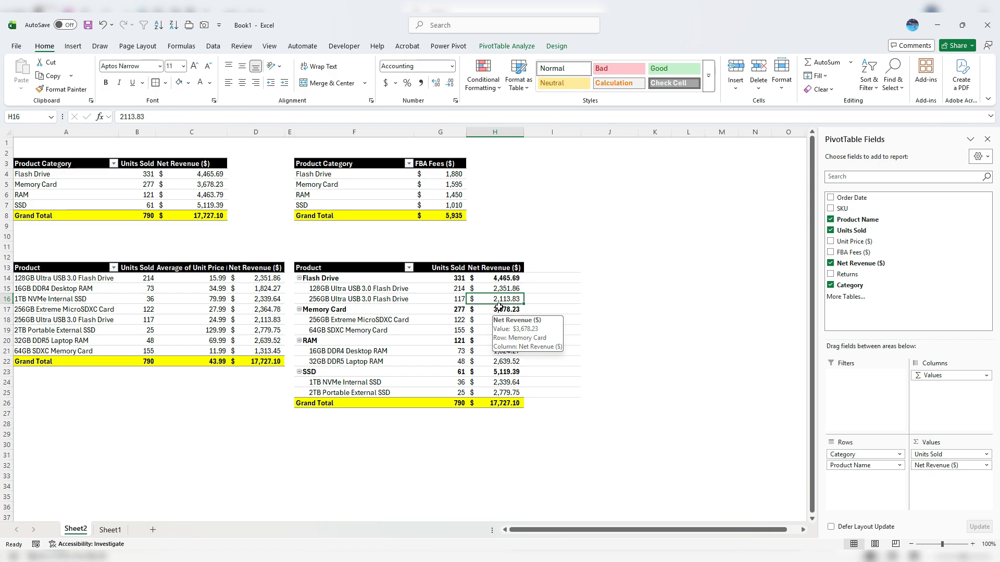
# - Add a calculated field named "Net Units Sold" with the formula ='Units Sold'-Returns to the PivotTable at F13
pyautogui.hotkey('ctrl', 'shift', '=')
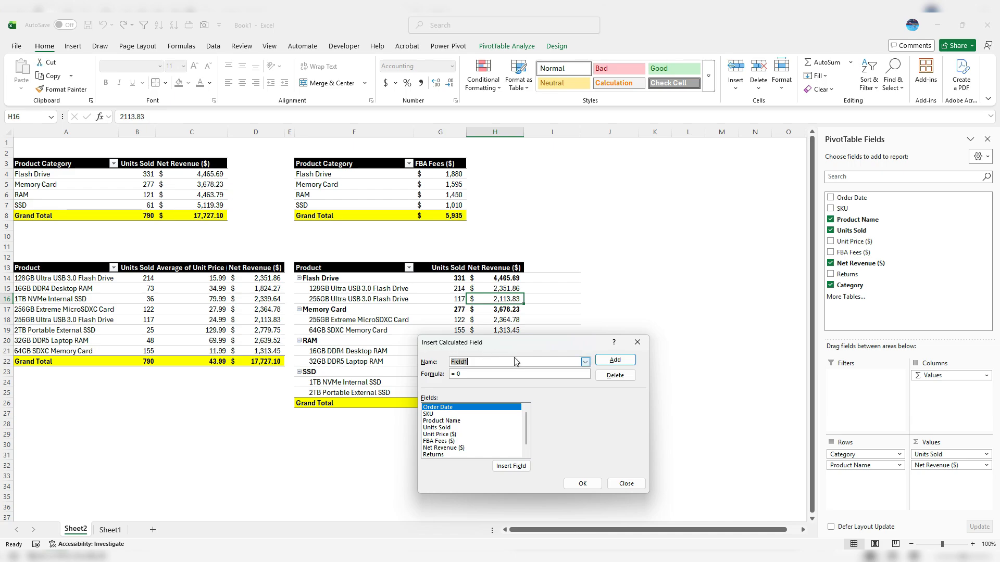
pyautogui.write('Net Units So')
pyautogui.doubleClick(446, 428)
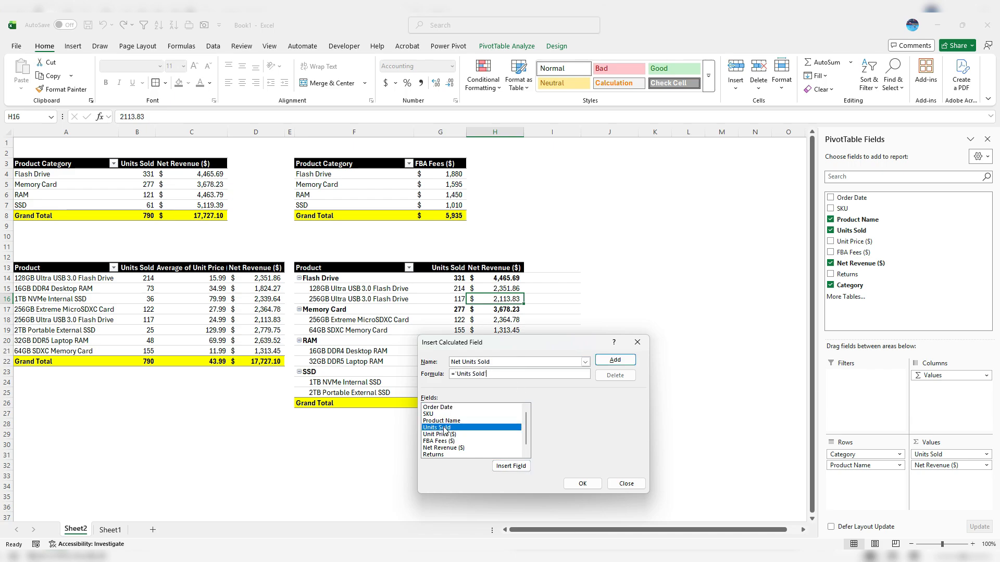
pyautogui.write('-')
pyautogui.doubleClick(449, 454)
pyautogui.click(619, 359)
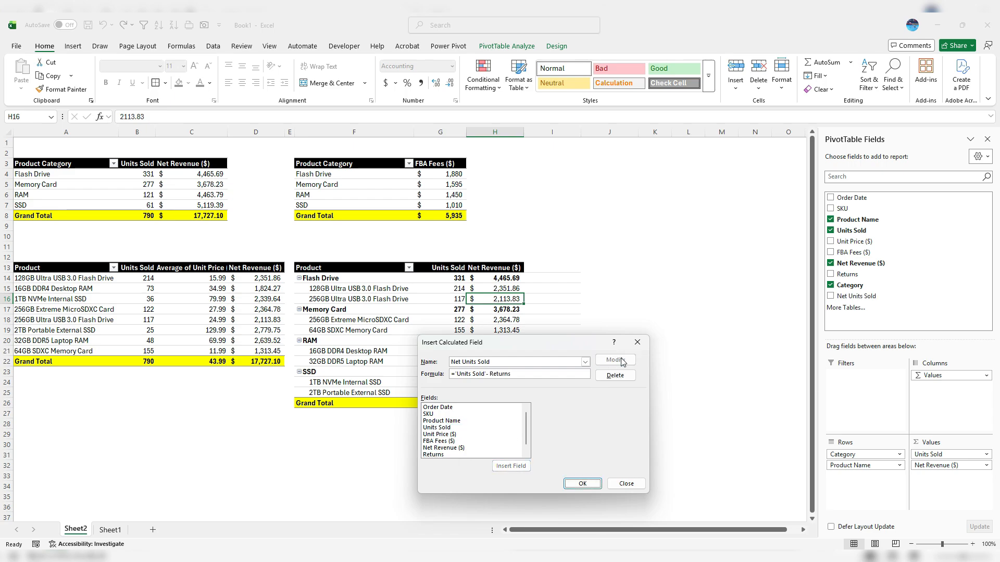
pyautogui.click(582, 484)
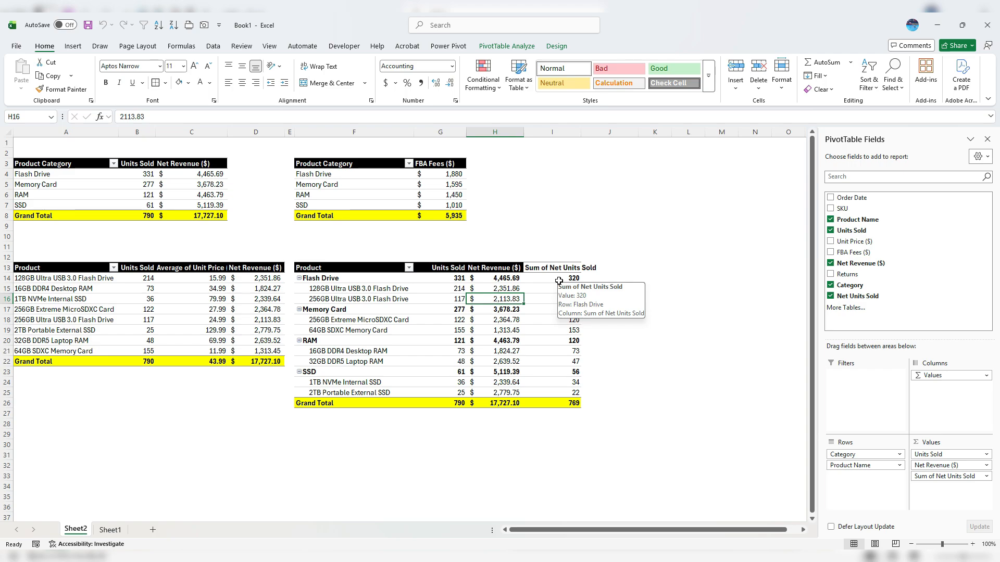
# - Remove Units Sold from the values of the PivotTable at F13 and order Net Units Sold before Net Revenue
pyautogui.click(932, 454)
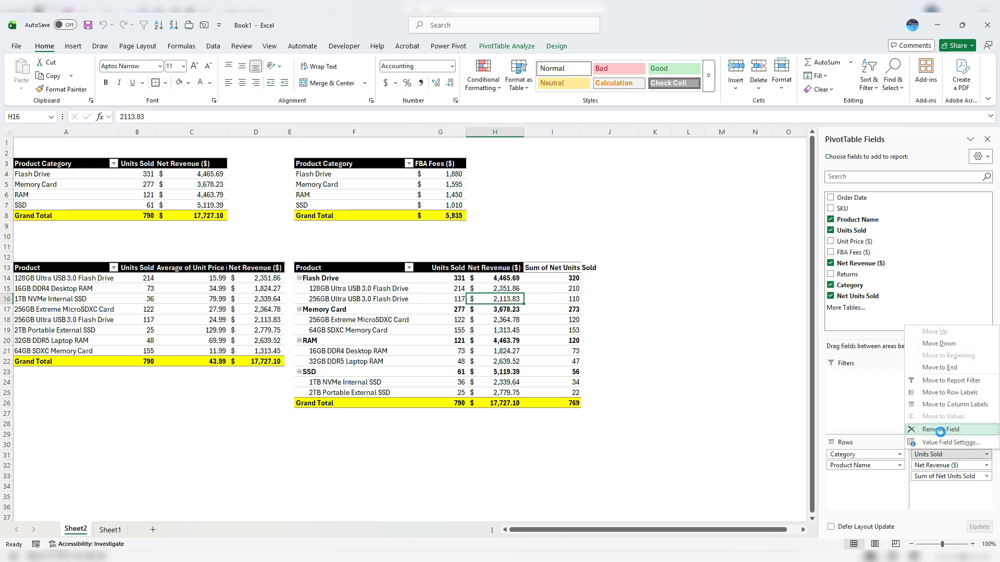
pyautogui.click(938, 433)
pyautogui.moveTo(950, 466); pyautogui.dragTo(946, 452)
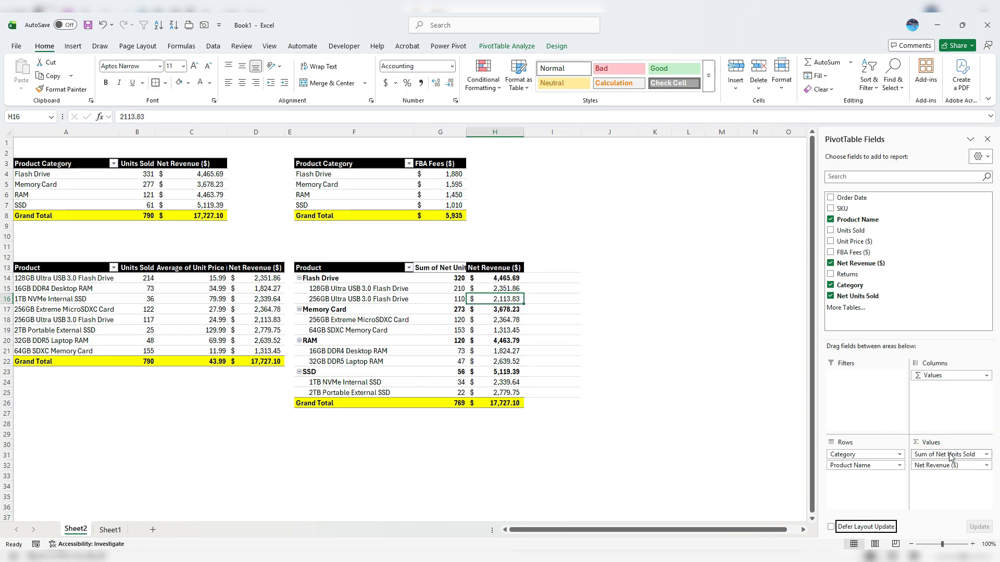
# - Shorten the custom name of the calculated value field to "Net Units Sold" by removing "Sum of"
pyautogui.doubleClick(453, 268)
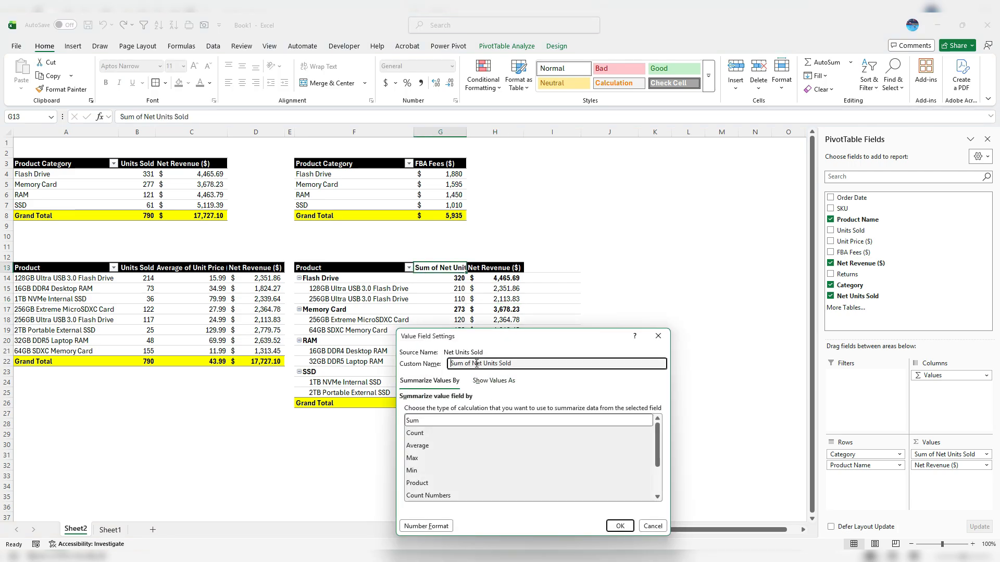
pyautogui.moveTo(473, 363); pyautogui.dragTo(450, 364)
pyautogui.press('BackSpace')
pyautogui.click(623, 529)
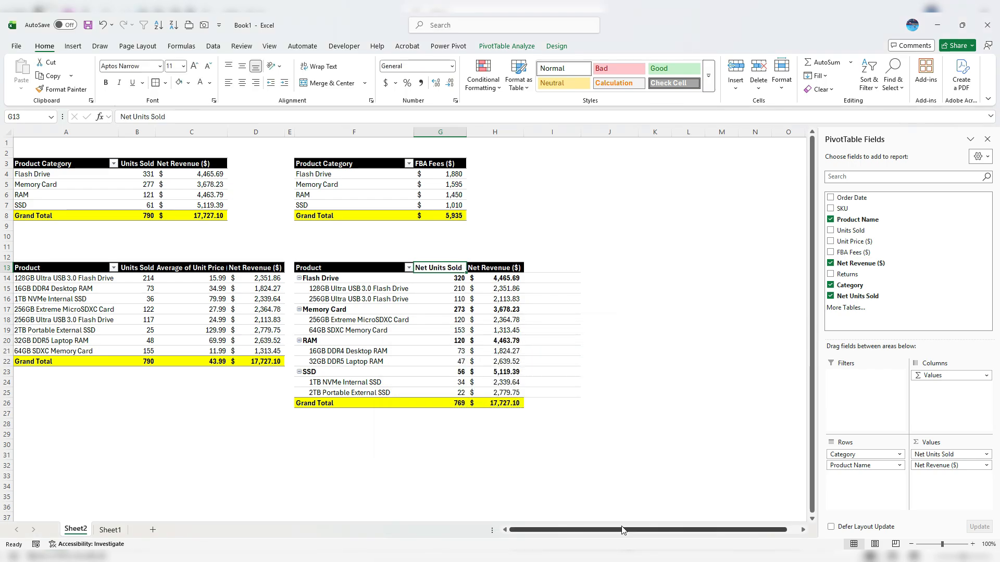
# - Format the Net Units Sold header in cell G13 with a black fill and white text
pyautogui.click(191, 84)
pyautogui.click(193, 138)
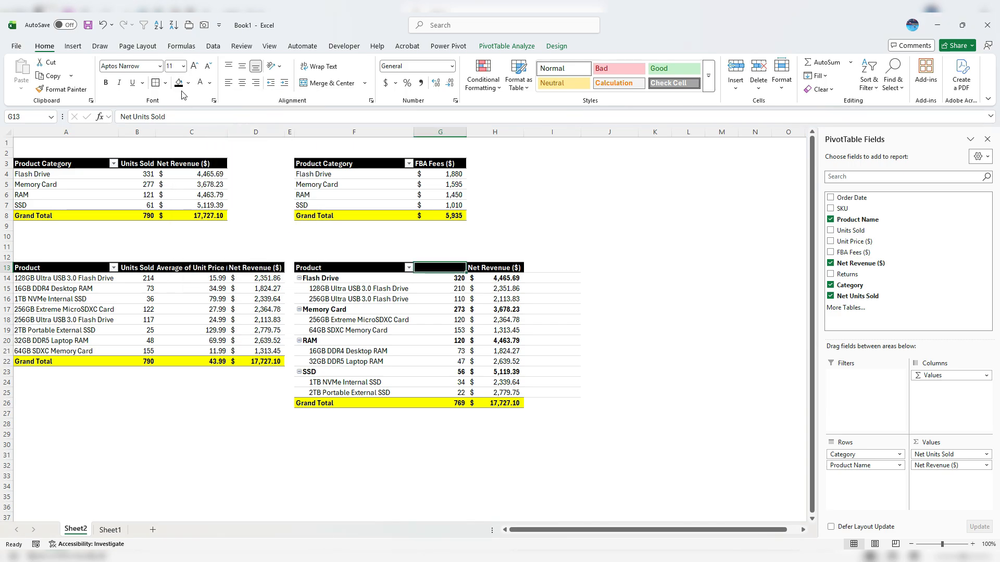
pyautogui.click(199, 82)
# - Show the Net Revenue values of the PivotTable at F13 as % of Column Total
pyautogui.rightClick(512, 300)
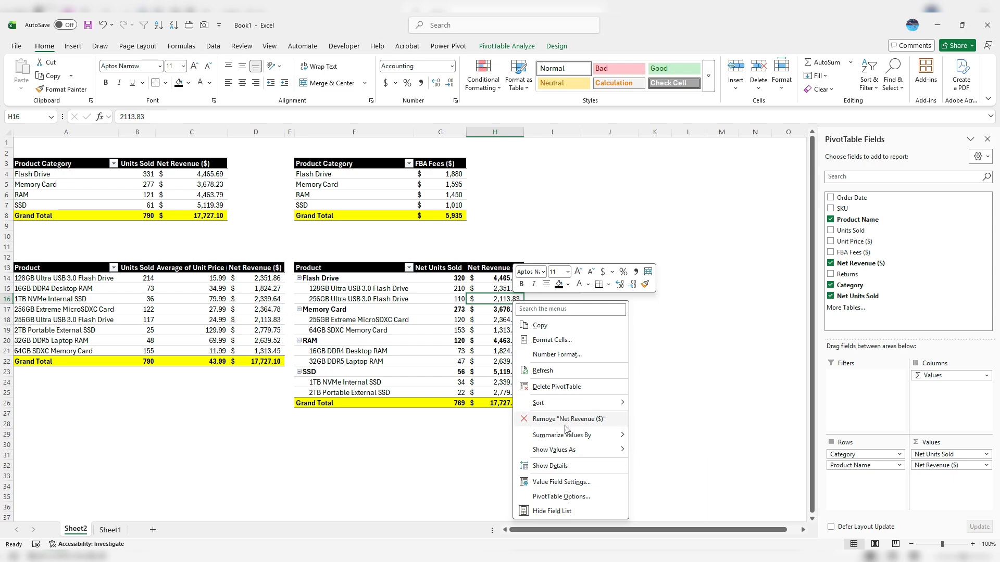
pyautogui.moveTo(568, 449)
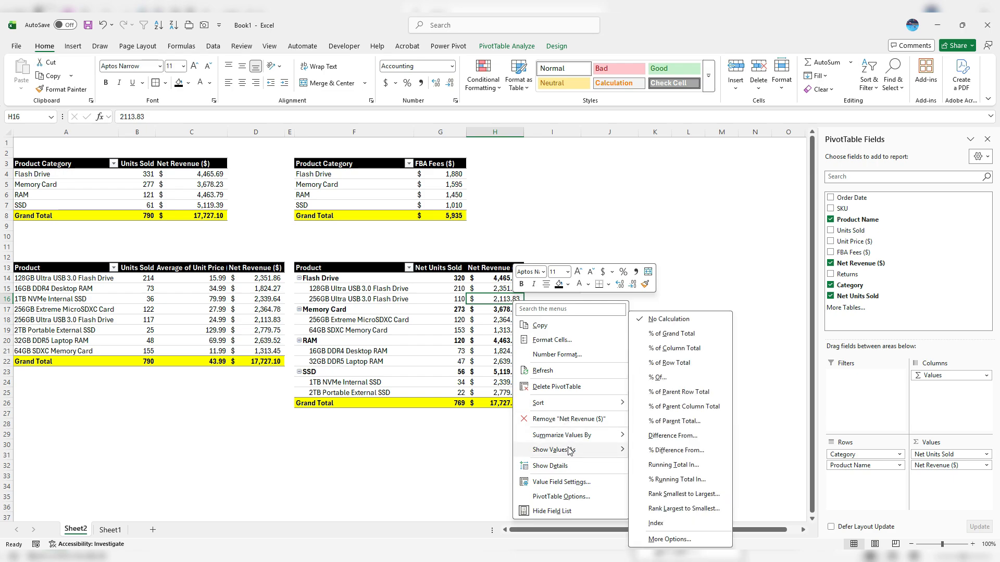
pyautogui.click(680, 353)
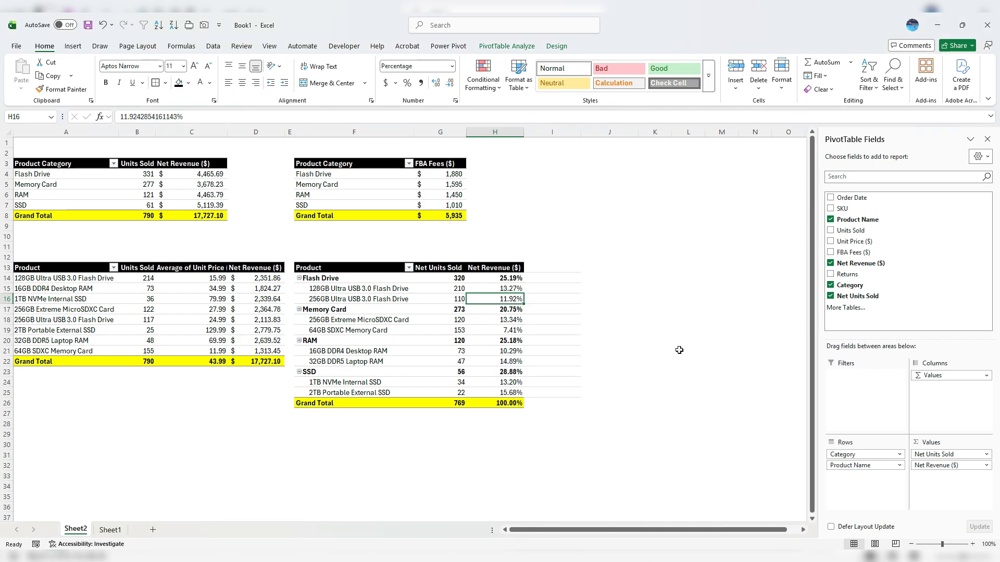
# - Select the Net Revenue percentages of all eight individual products in column H to check their combined share
pyautogui.click(512, 289)
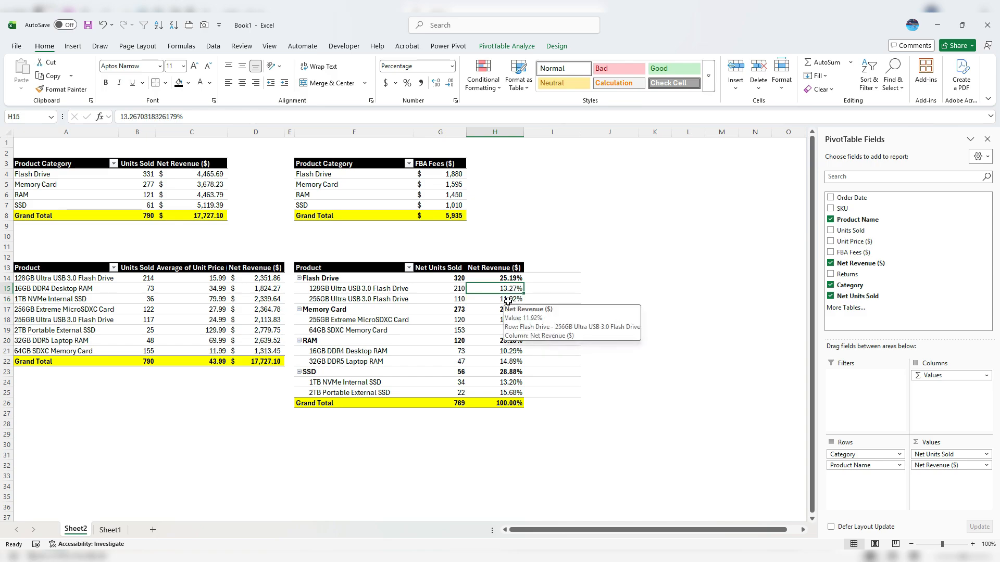
pyautogui.keyDown('ctrl'); pyautogui.click(506, 300); pyautogui.keyUp('ctrl')
pyautogui.keyDown('ctrl'); pyautogui.click(495, 323); pyautogui.keyUp('ctrl')
pyautogui.keyDown('ctrl'); pyautogui.click(497, 330); pyautogui.keyUp('ctrl')
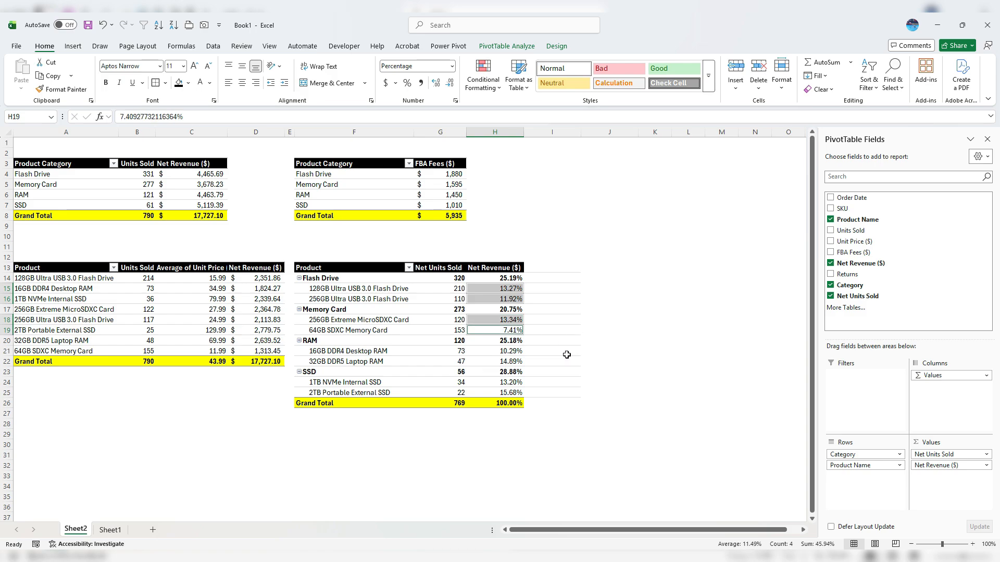
pyautogui.keyDown('ctrl'); pyautogui.click(512, 352); pyautogui.keyUp('ctrl')
pyautogui.keyDown('ctrl'); pyautogui.click(498, 362); pyautogui.keyUp('ctrl')
pyautogui.keyDown('ctrl'); pyautogui.click(501, 381); pyautogui.keyUp('ctrl')
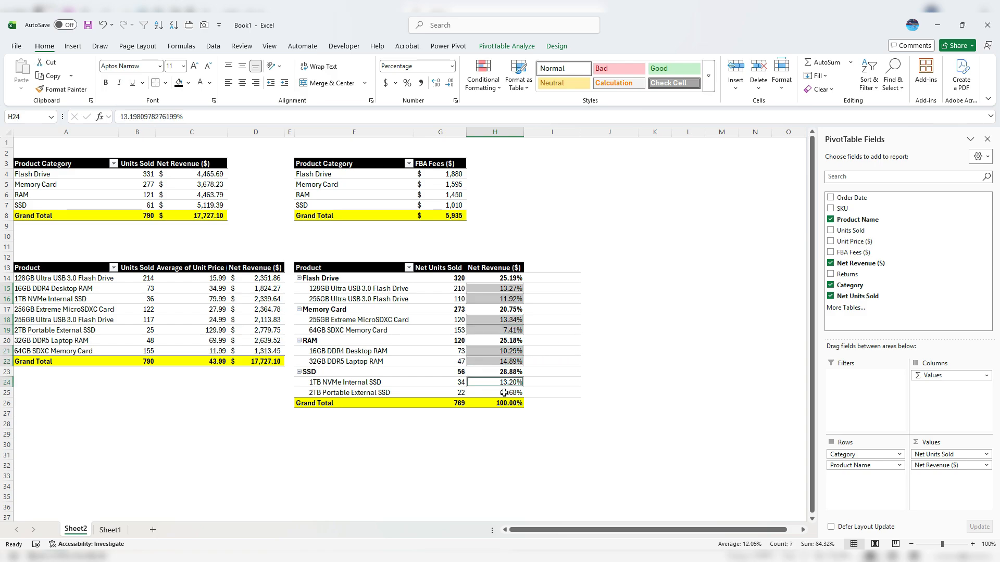
pyautogui.keyDown('ctrl'); pyautogui.click(504, 393); pyautogui.keyUp('ctrl')
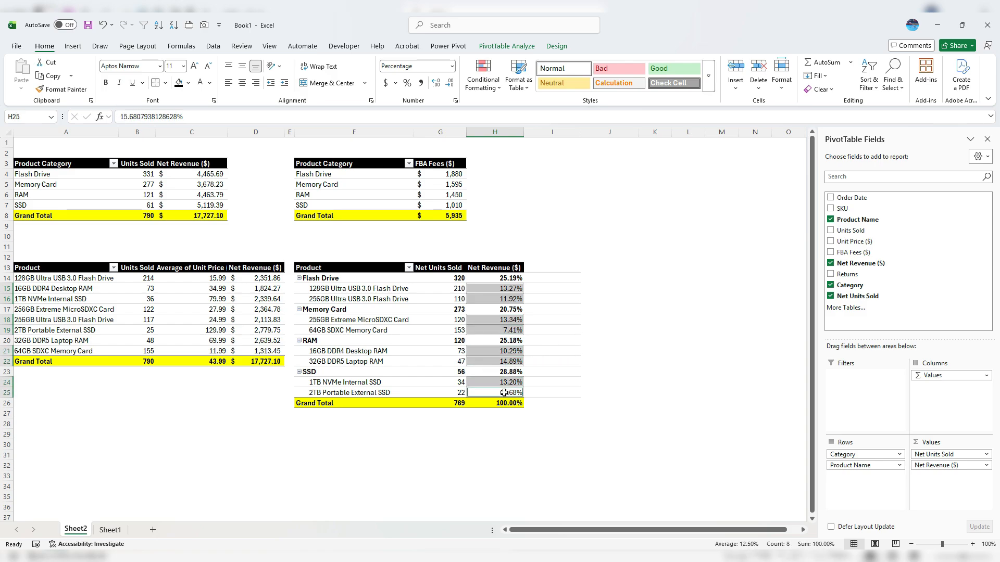
# - Select the Net Revenue percentages of the four category rows to check their combined share
pyautogui.click(507, 278)
pyautogui.keyDown('ctrl'); pyautogui.click(487, 310); pyautogui.keyUp('ctrl')
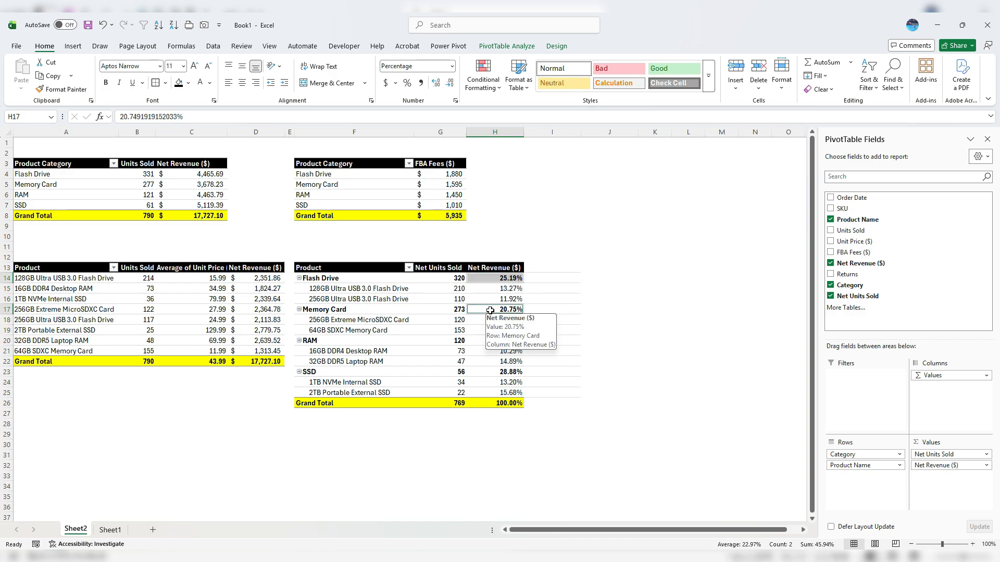
pyautogui.keyDown('ctrl'); pyautogui.click(483, 343); pyautogui.keyUp('ctrl')
pyautogui.keyDown('ctrl'); pyautogui.click(487, 371); pyautogui.keyUp('ctrl')
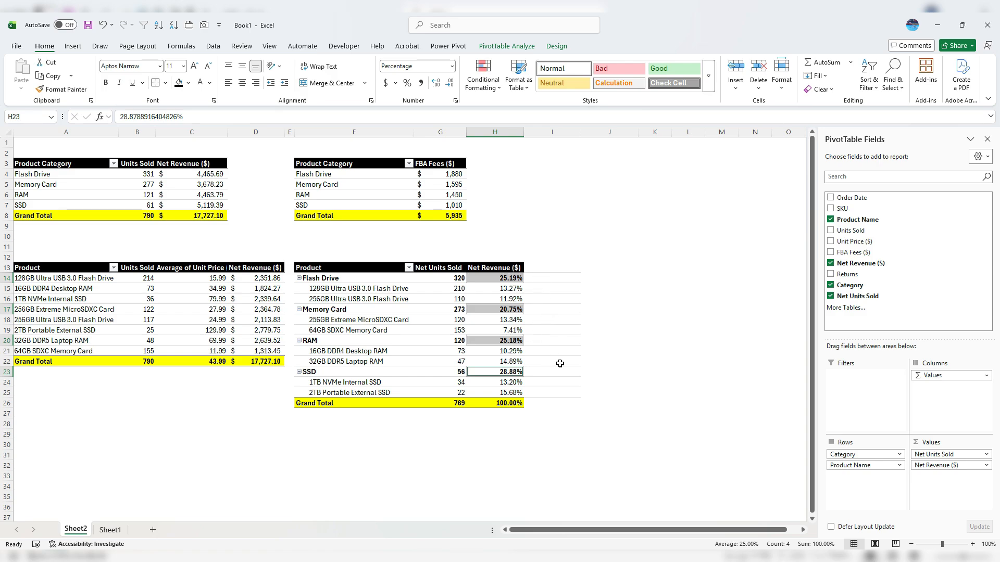
pyautogui.click(521, 330)
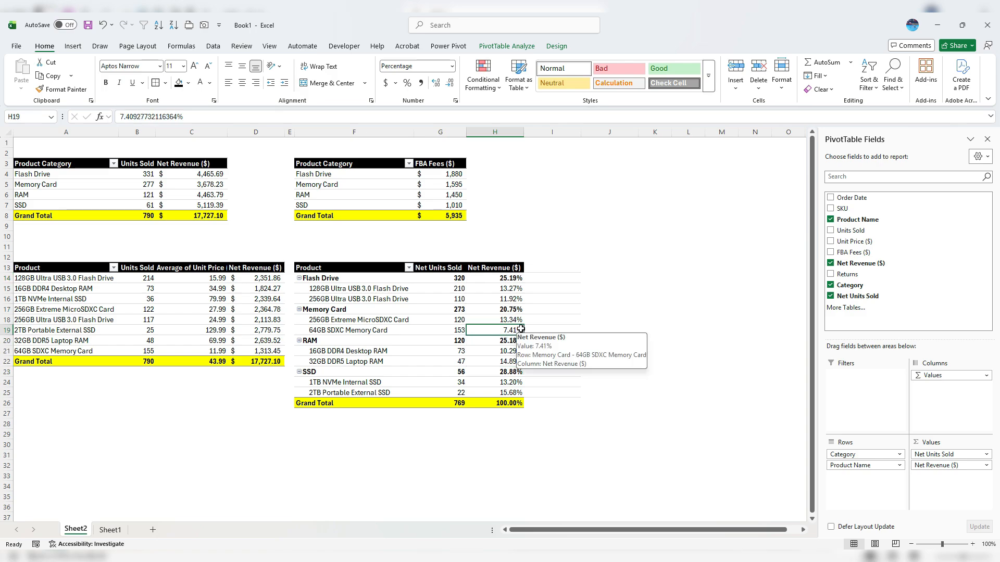
# - Fill the blank cell I12 down to I25 to clear the stray borders beside the PivotTable
pyautogui.click(570, 257)
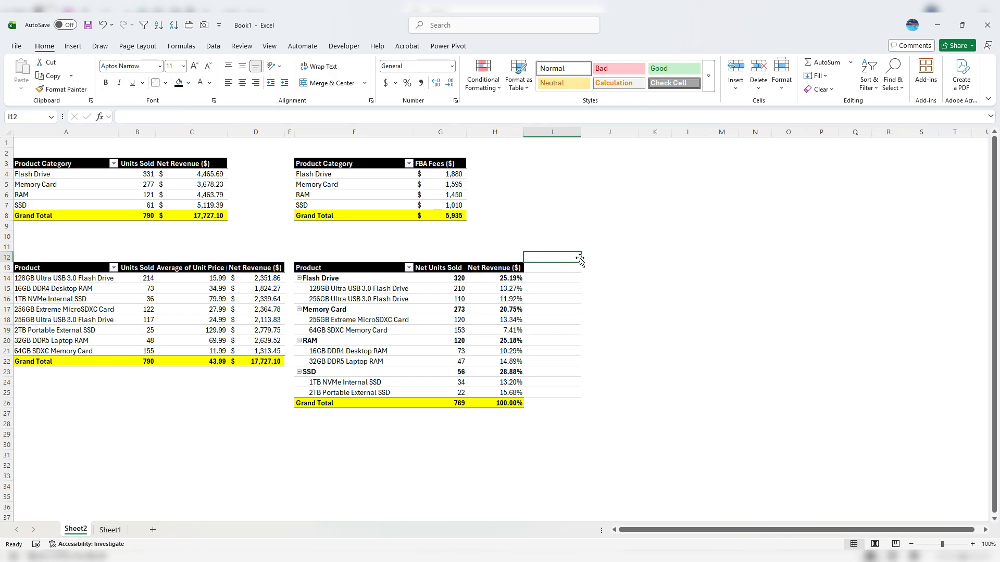
pyautogui.moveTo(581, 261); pyautogui.dragTo(542, 393)
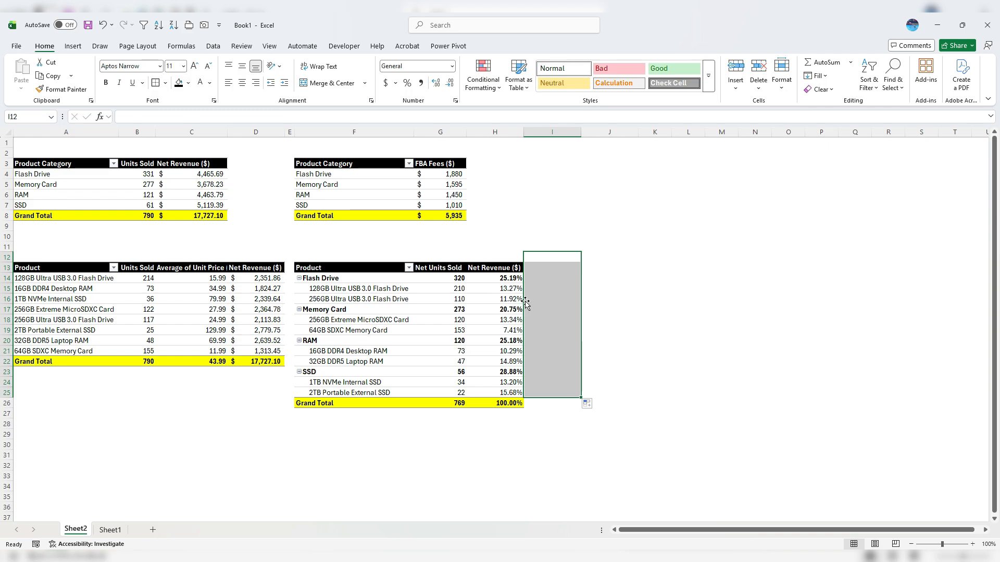
pyautogui.click(502, 257)
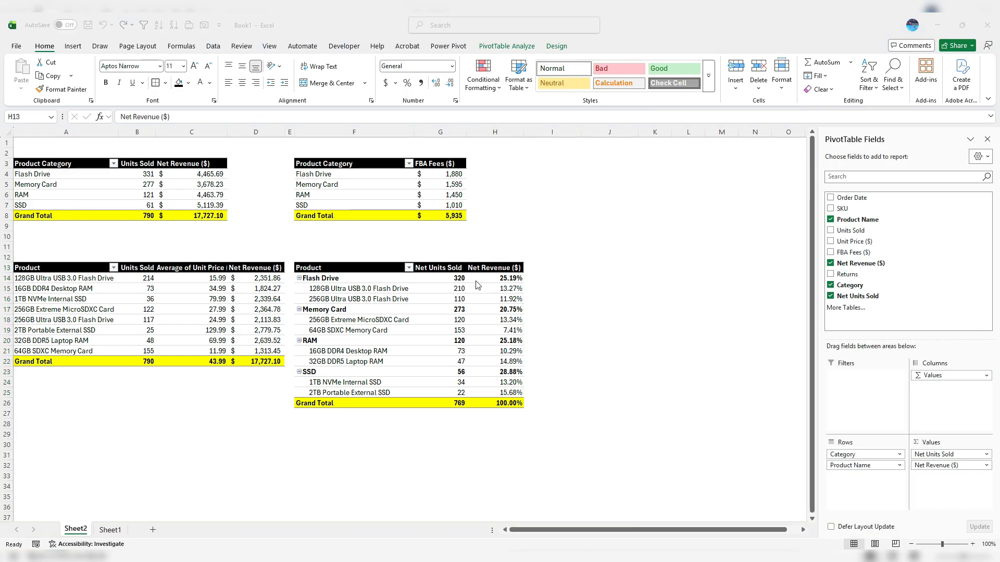
# - Insert a row at row 2 above the PivotTables and delete the blank rows 11 to 13 between them
pyautogui.rightClick(11, 155)
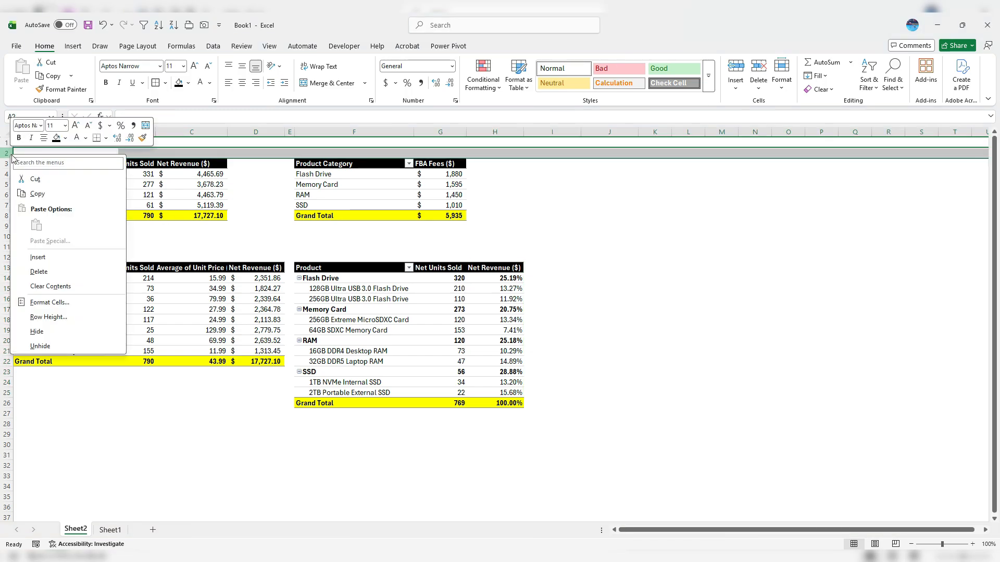
pyautogui.click(49, 257)
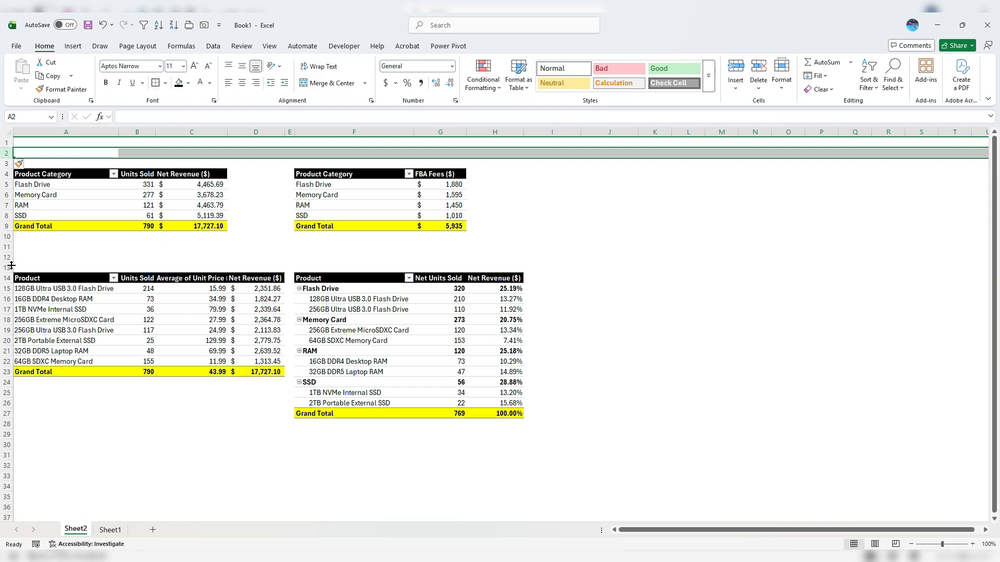
pyautogui.moveTo(11, 266); pyautogui.dragTo(8, 246)
pyautogui.rightClick(7, 246)
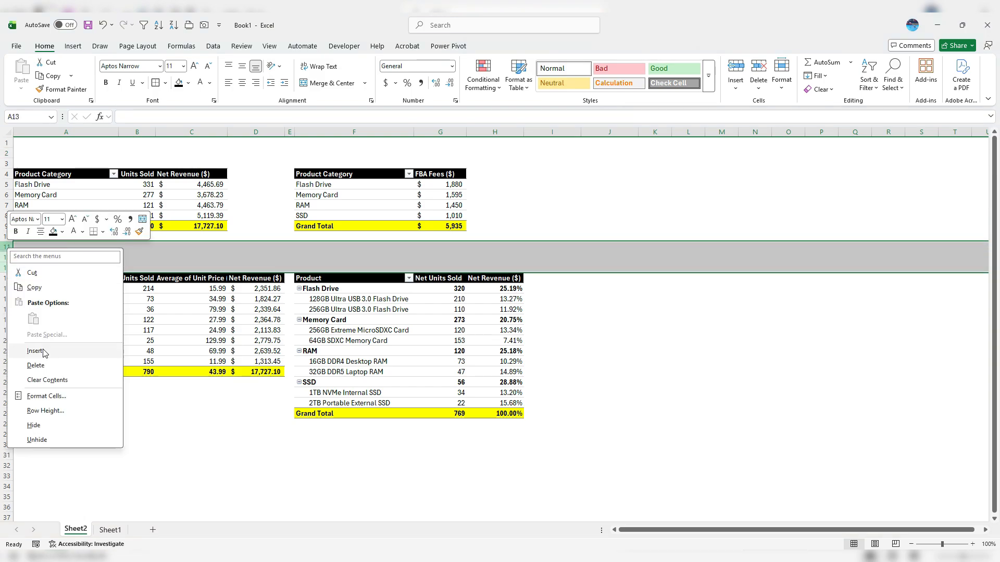
pyautogui.click(35, 365)
# - Enter the label SALES in A1 and link A2 to the Net Revenue grand total with =C9
pyautogui.click(36, 145)
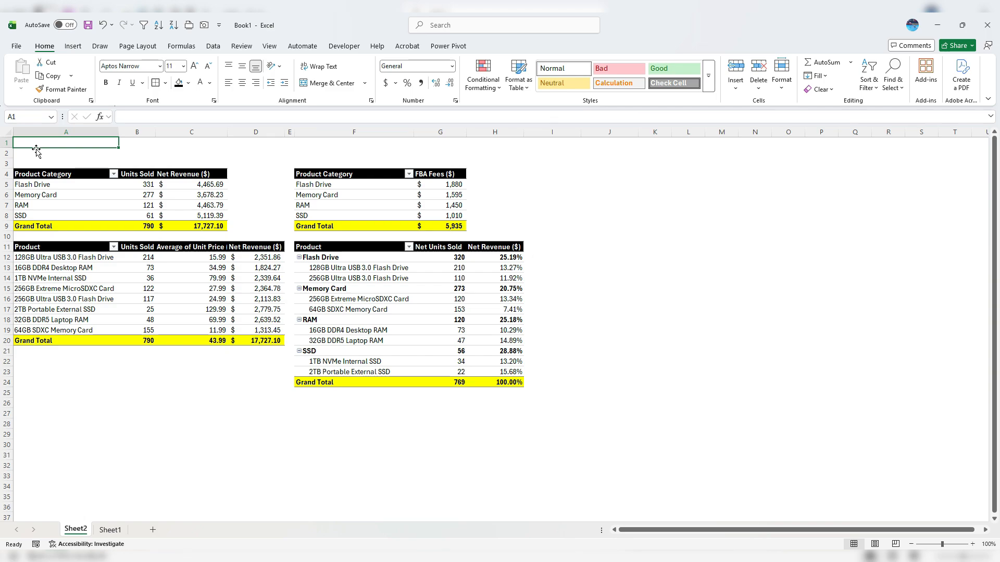
pyautogui.write('SALE')
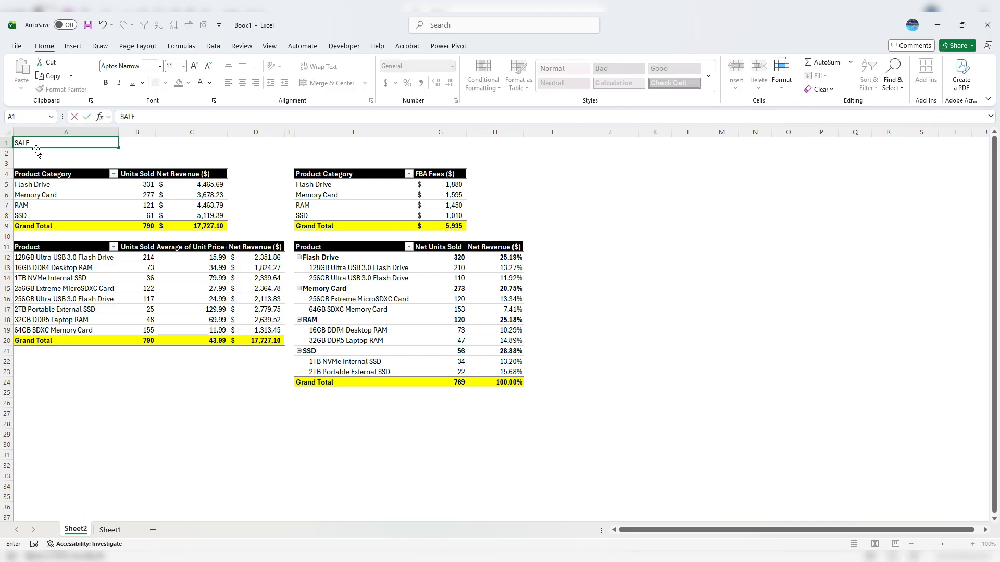
pyautogui.write('S')
pyautogui.press('Return')
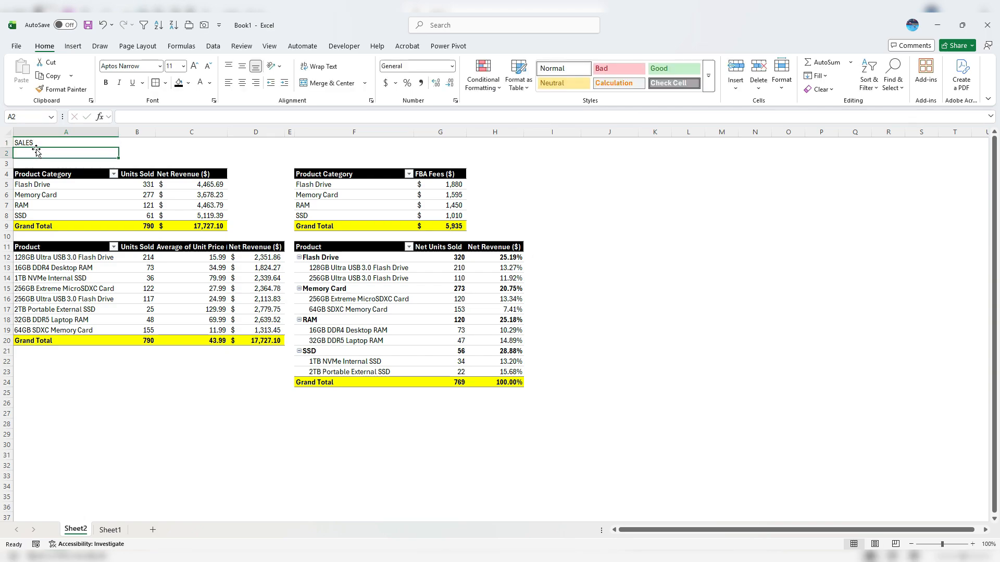
pyautogui.write('=')
pyautogui.click(213, 225)
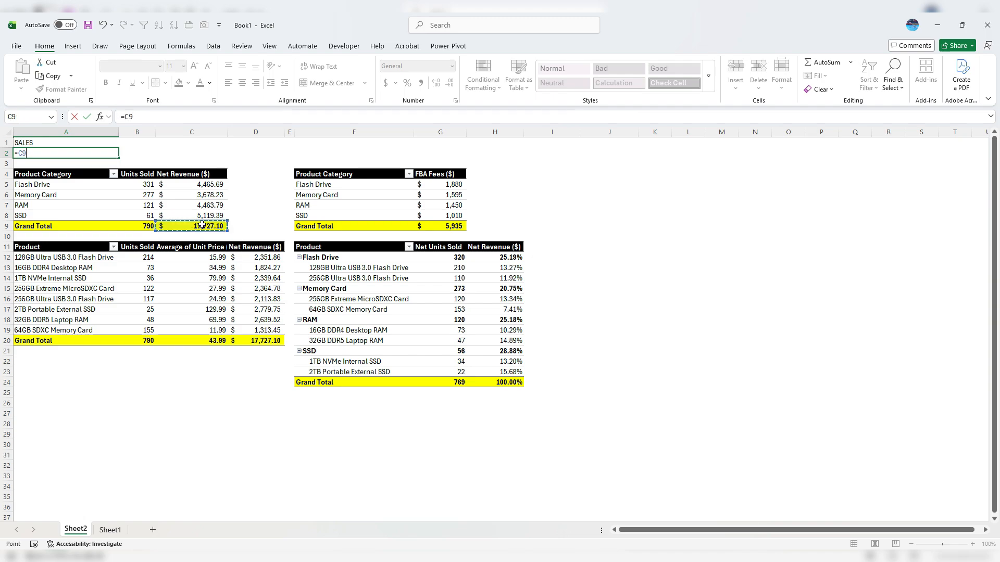
pyautogui.press('Return')
# - Format A2 with 20 pt bold white text on a green fill and make the SALES label in A1 bold
pyautogui.click(66, 153)
pyautogui.click(172, 66)
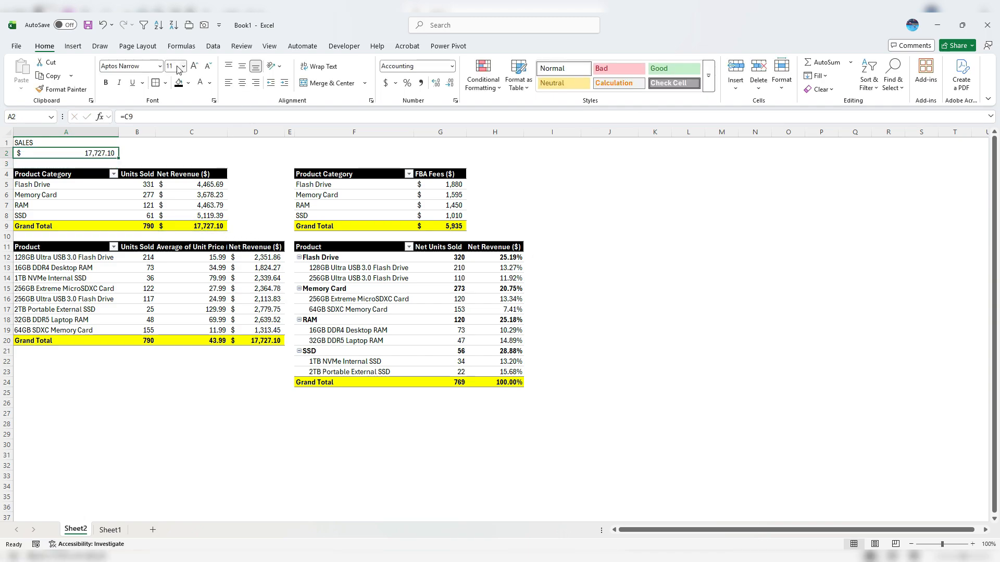
pyautogui.write('20')
pyautogui.press('Return')
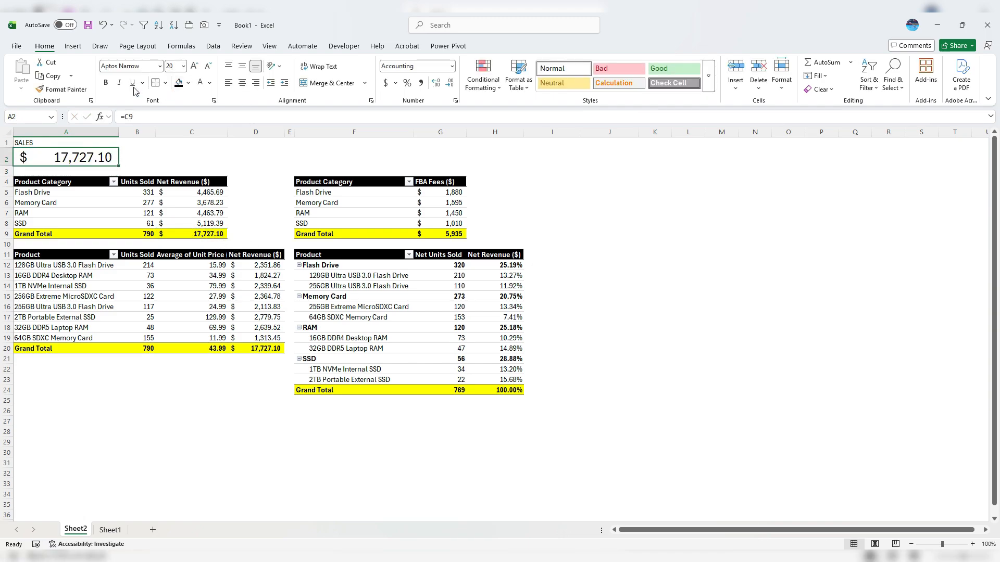
pyautogui.click(106, 82)
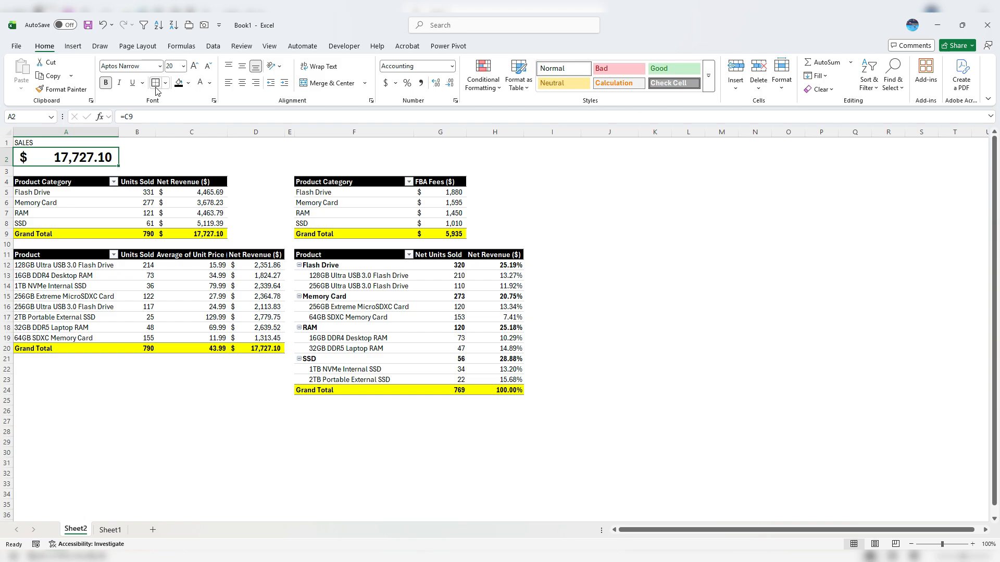
pyautogui.click(188, 86)
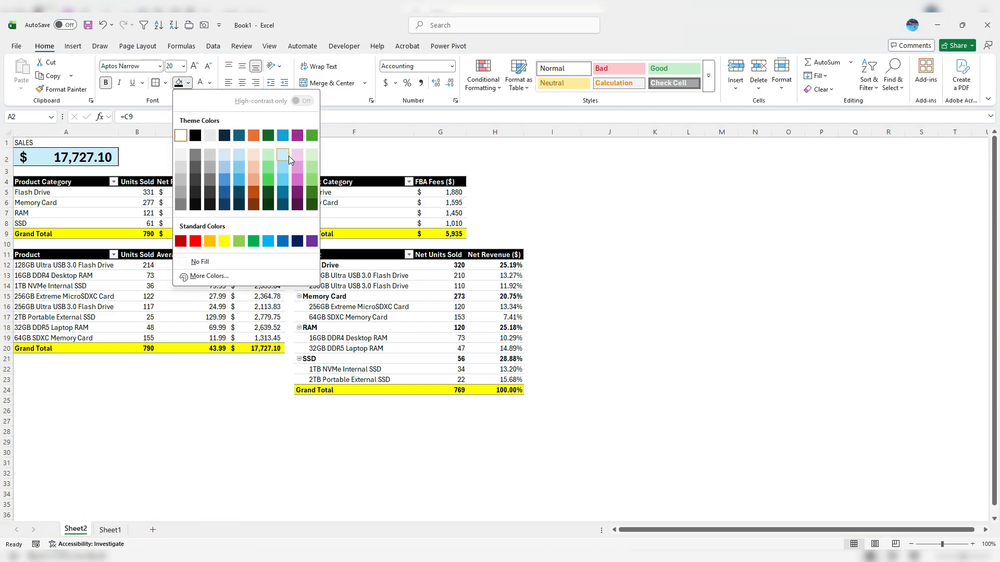
pyautogui.click(254, 241)
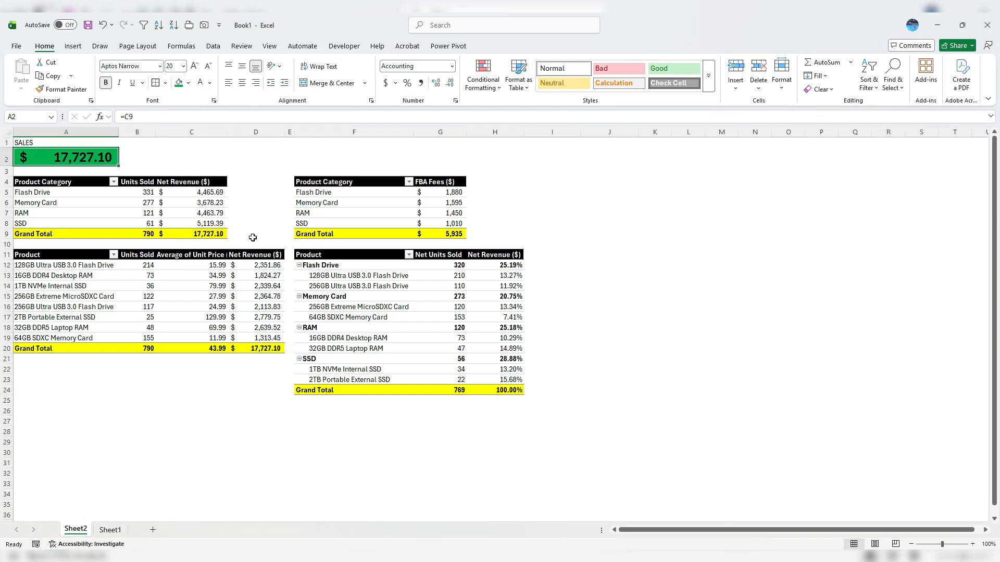
pyautogui.click(200, 84)
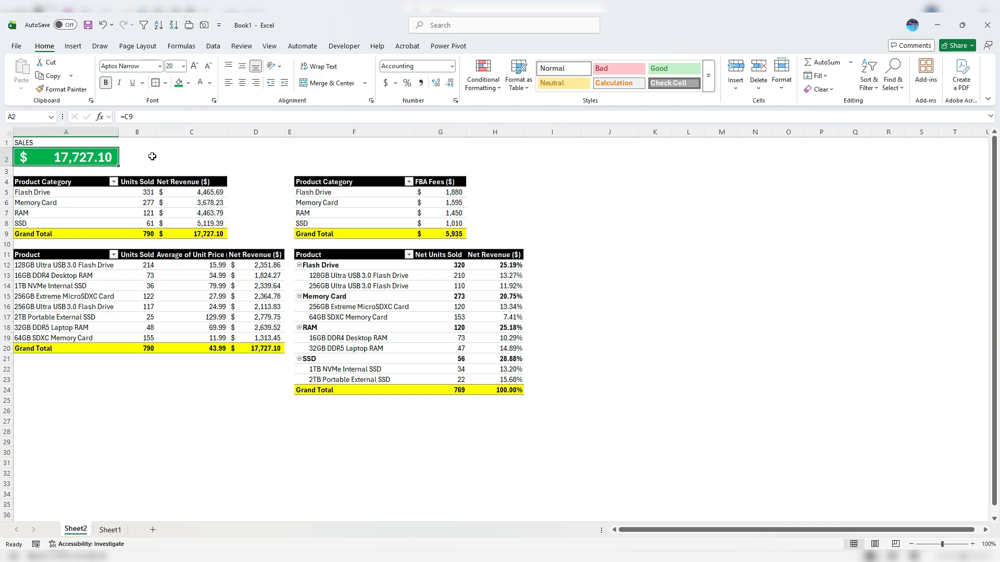
pyautogui.click(84, 142)
pyautogui.click(109, 87)
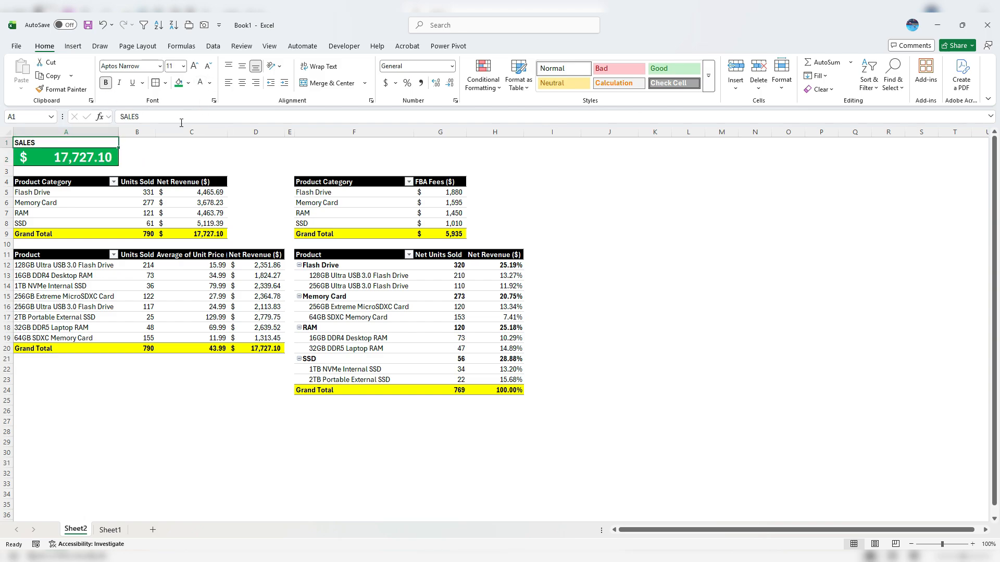
# - Enter the label FEES in C1 and copy the formatting of A1:A2 onto C1:C2
pyautogui.click(176, 144)
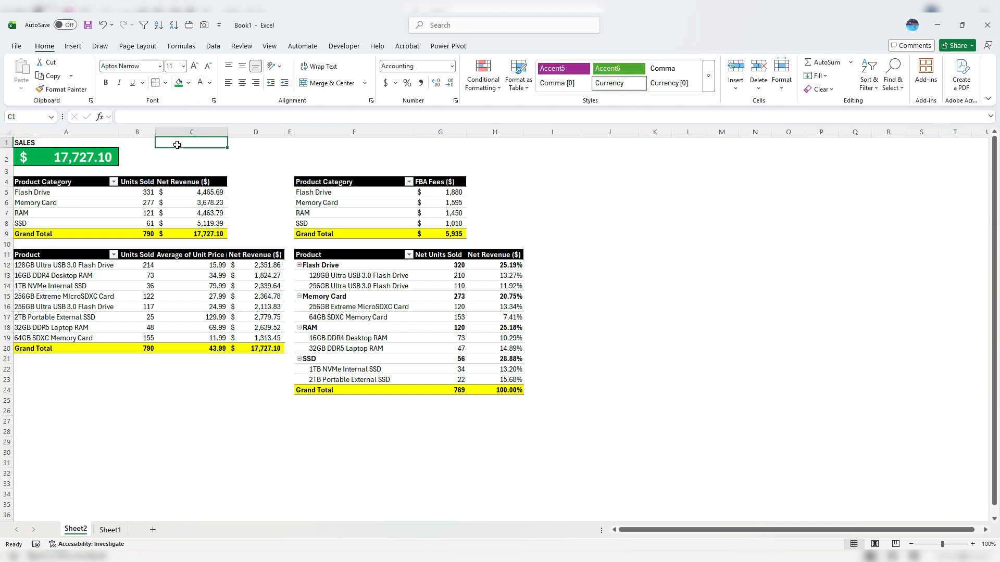
pyautogui.write('FEES')
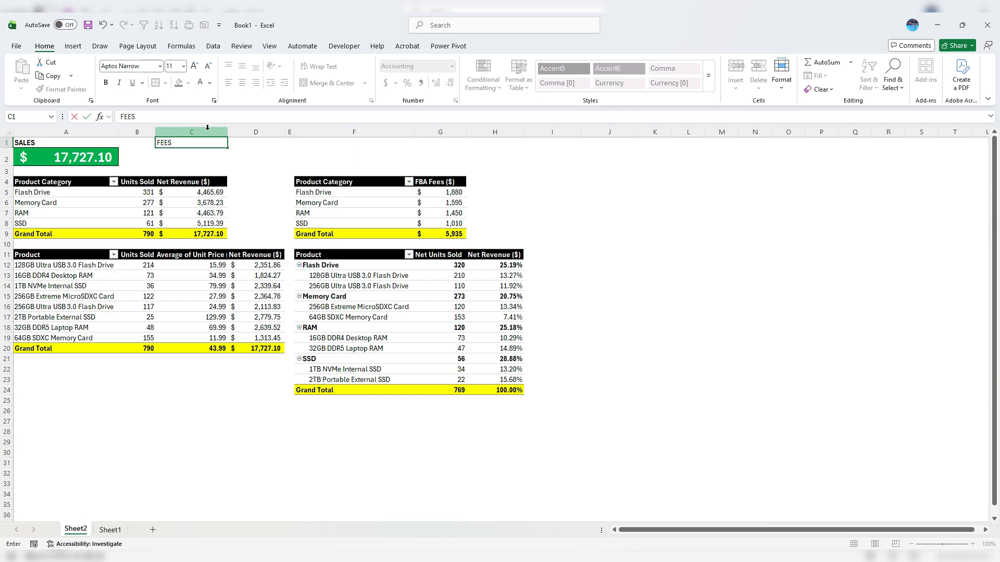
pyautogui.press('Return')
pyautogui.moveTo(91, 143); pyautogui.dragTo(91, 158)
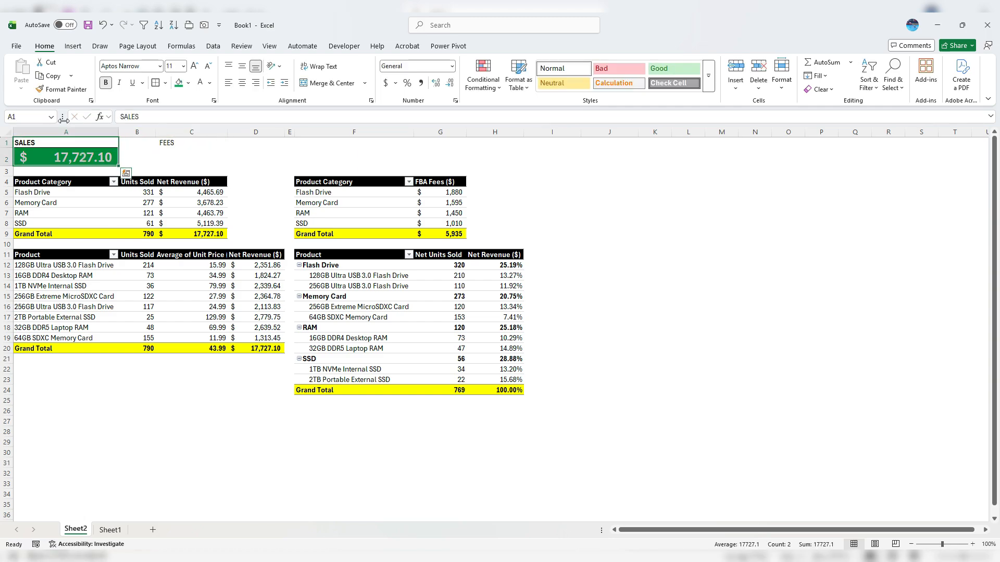
pyautogui.click(61, 89)
pyautogui.click(176, 145)
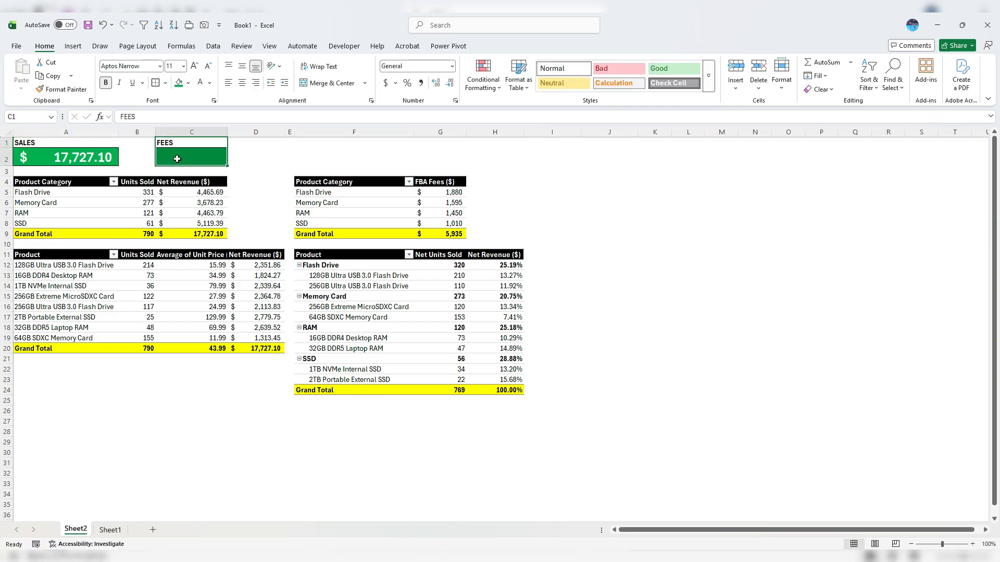
# - Link C2 to the FBA Fees grand total with =G9 and change its fill to red
pyautogui.click(168, 156)
pyautogui.write('=')
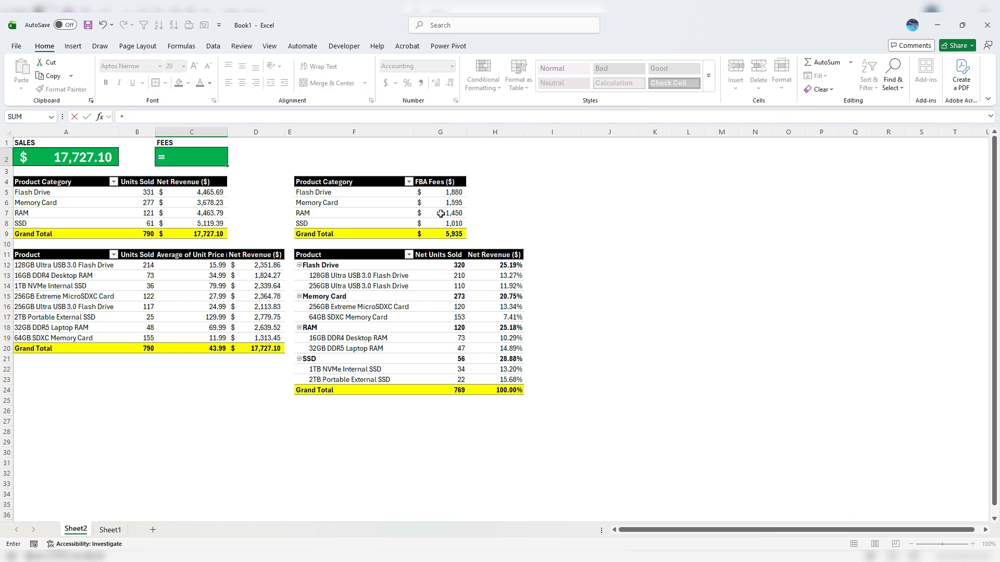
pyautogui.click(457, 234)
pyautogui.hotkey('ctrl', 'Return')
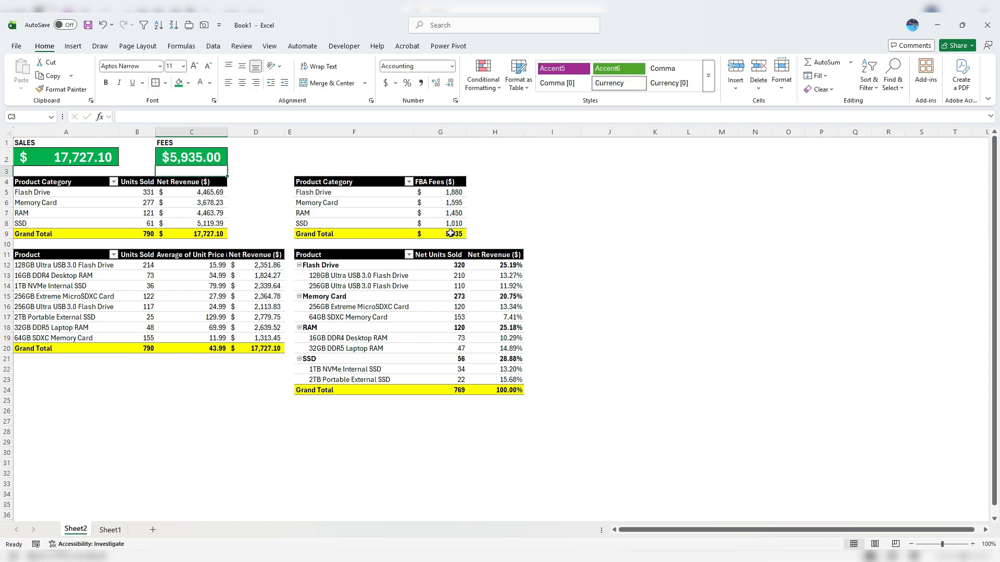
pyautogui.click(188, 84)
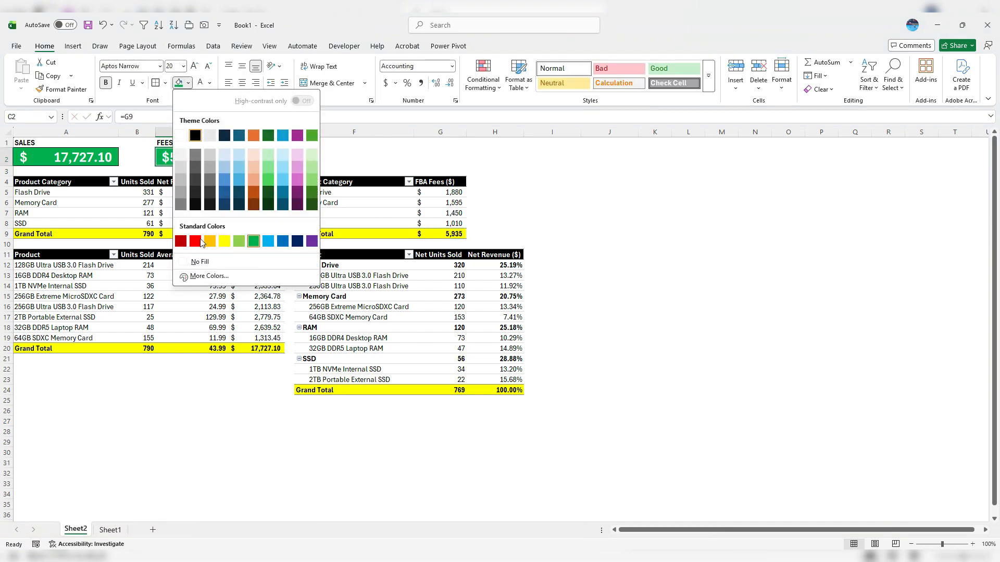
pyautogui.click(195, 240)
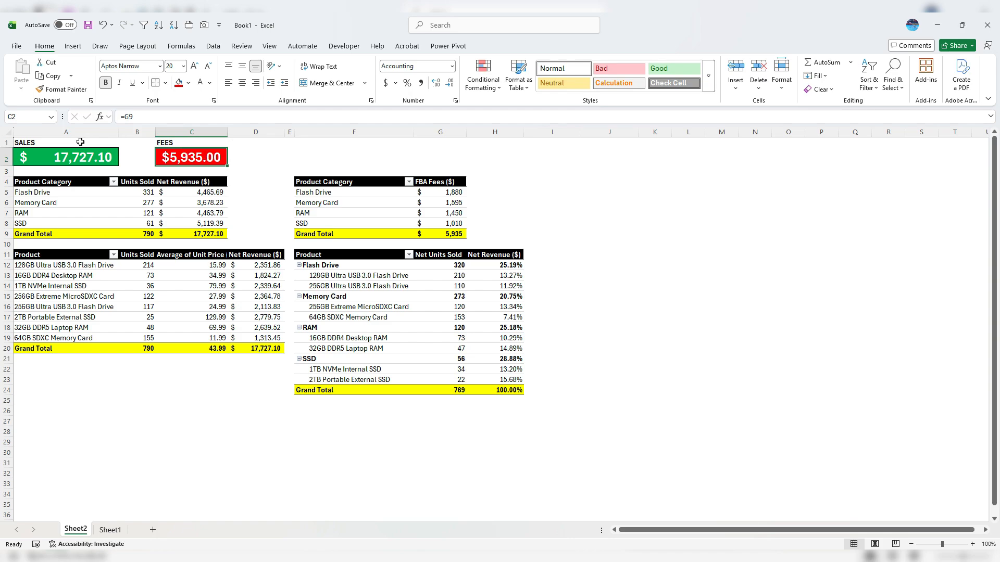
# - Copy the SALES block A1:A2 and paste it at F1
pyautogui.moveTo(80, 142); pyautogui.dragTo(78, 158)
pyautogui.hotkey('ctrl', 'c')
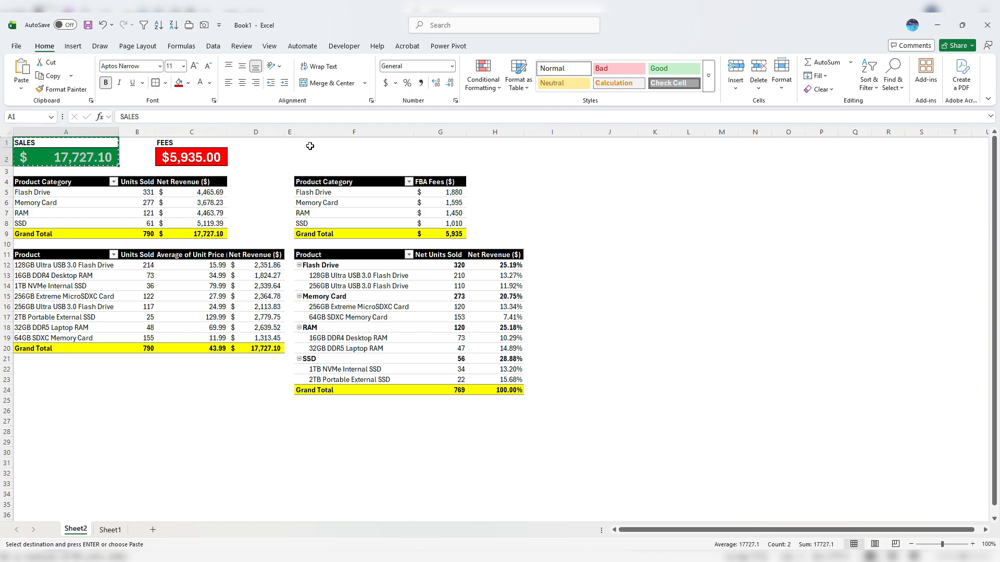
pyautogui.click(313, 147)
pyautogui.hotkey('ctrl', 'v')
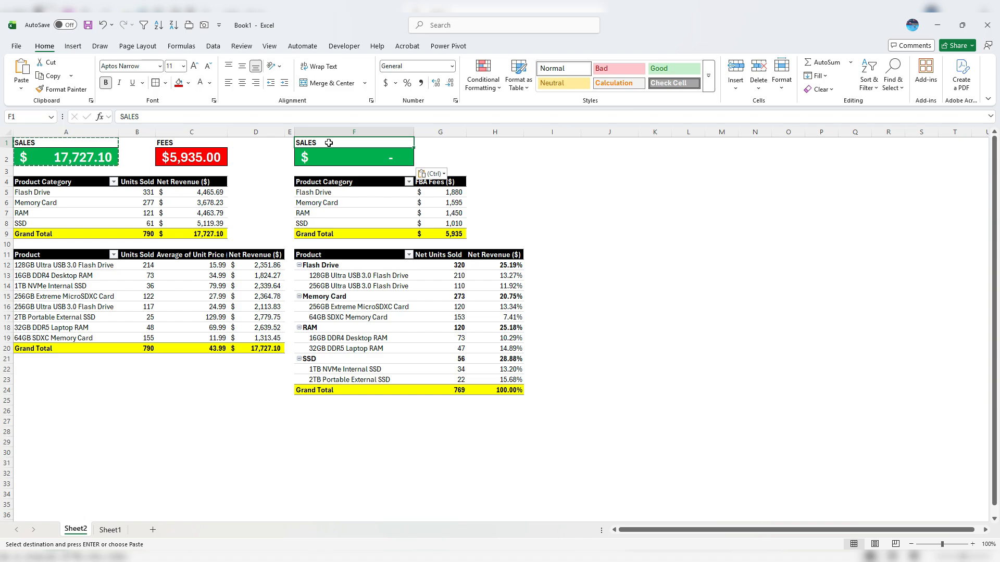
# - Change the copied label in F1 to PRODUCTS SOLD
pyautogui.write('PRD')
pyautogui.press('BackSpace')
pyautogui.press('BackSpace')
pyautogui.write('OD')
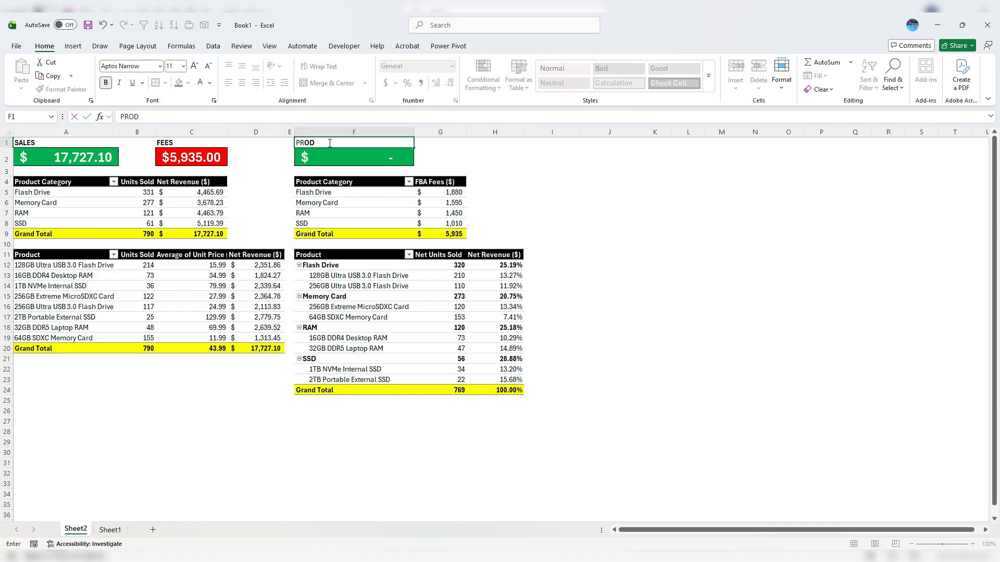
pyautogui.write('UCTS SOLD')
pyautogui.press('Return')
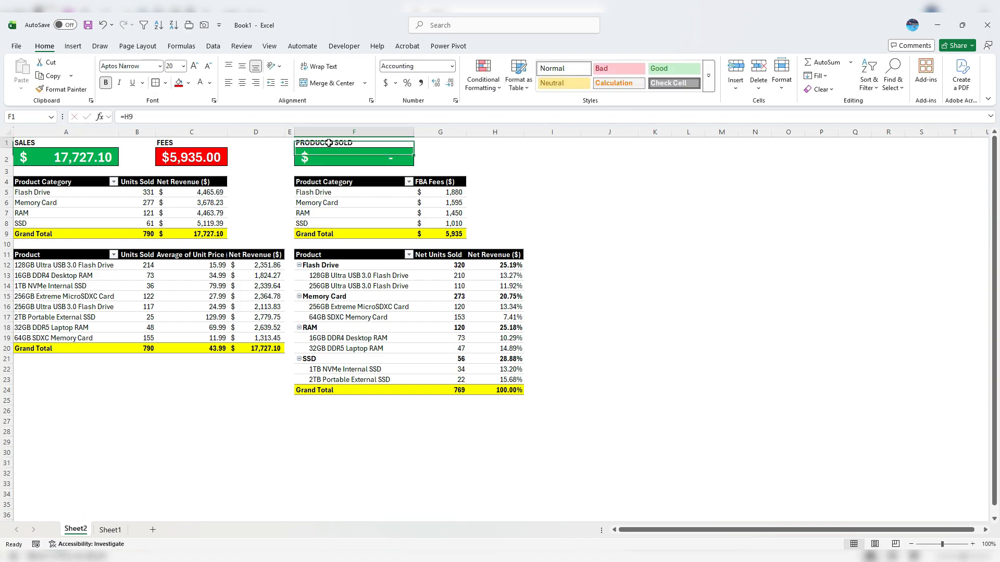
# - Link F2 to the Net Units Sold grand total with =G24
pyautogui.press('Up')
pyautogui.press('Down')
pyautogui.write('=')
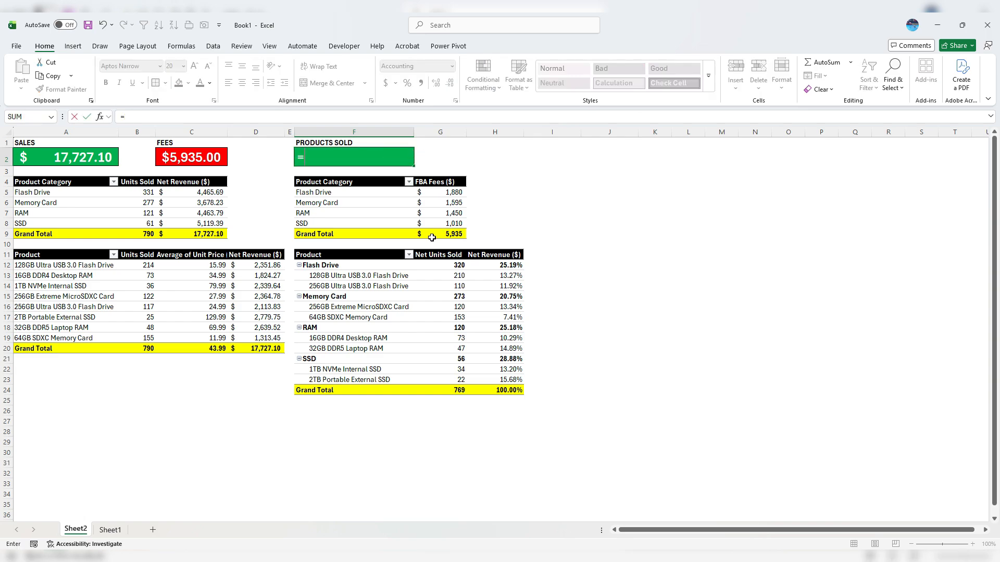
pyautogui.click(456, 392)
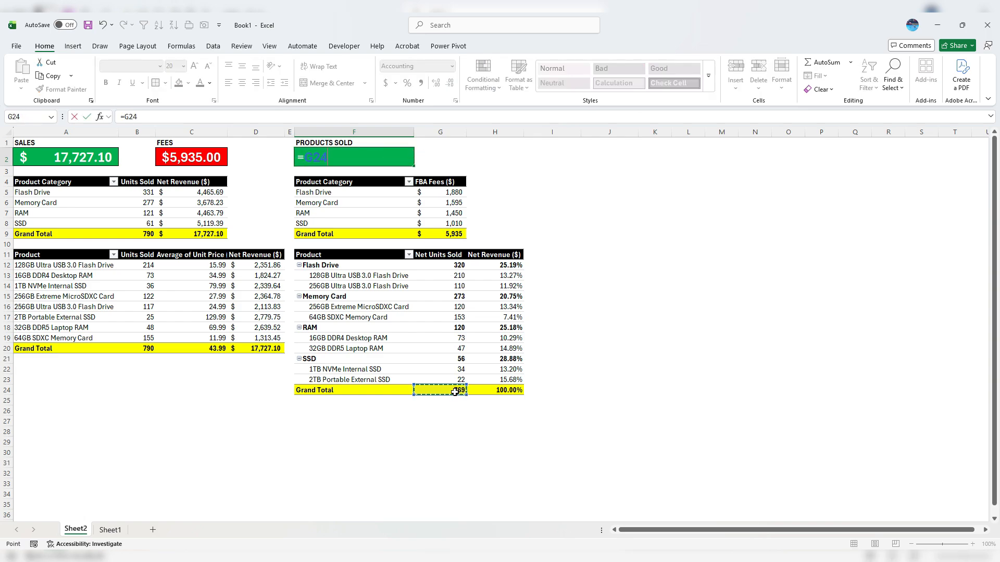
pyautogui.press('Return')
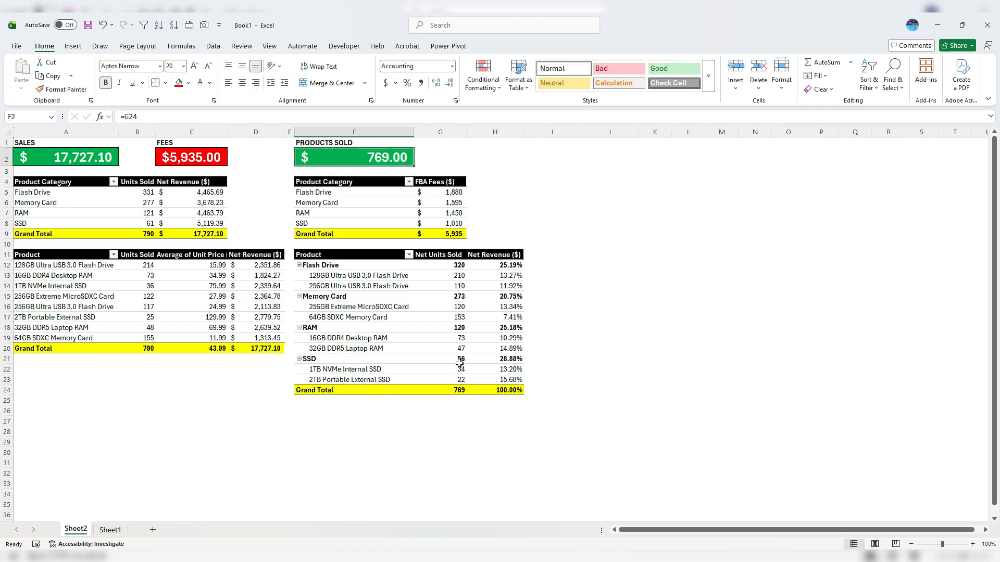
# - Format F2 as Number with no decimal places
pyautogui.click(452, 66)
pyautogui.click(439, 107)
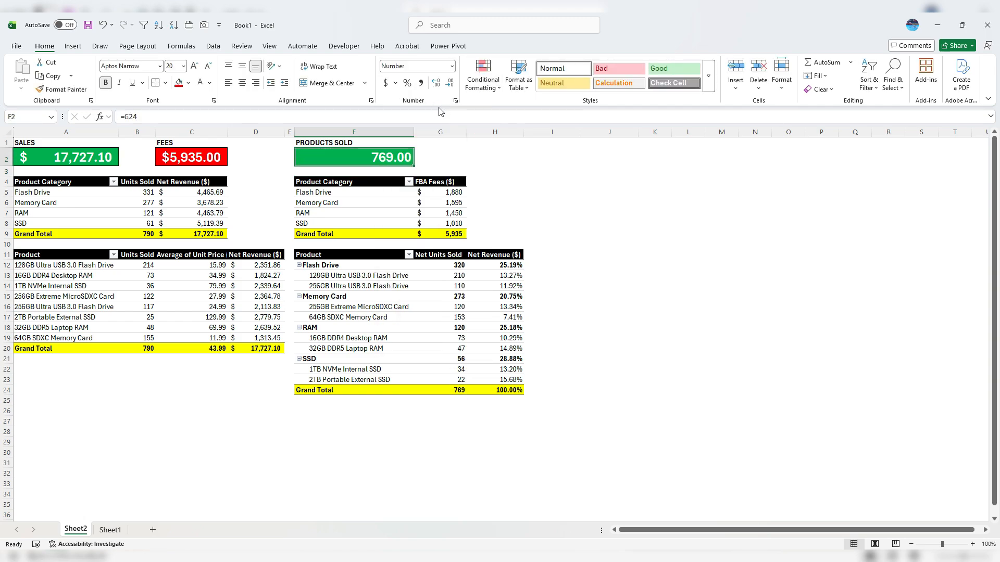
pyautogui.click(450, 83)
pyautogui.click(450, 83)
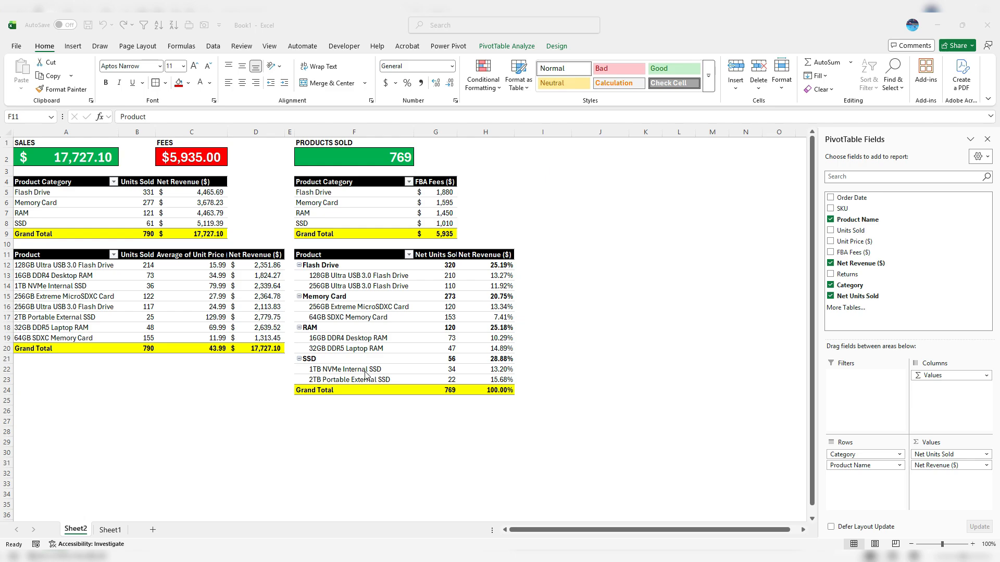
# - Refresh the PivotTable of net units sold and net revenue by category and product that starts at F11
pyautogui.click(334, 313)
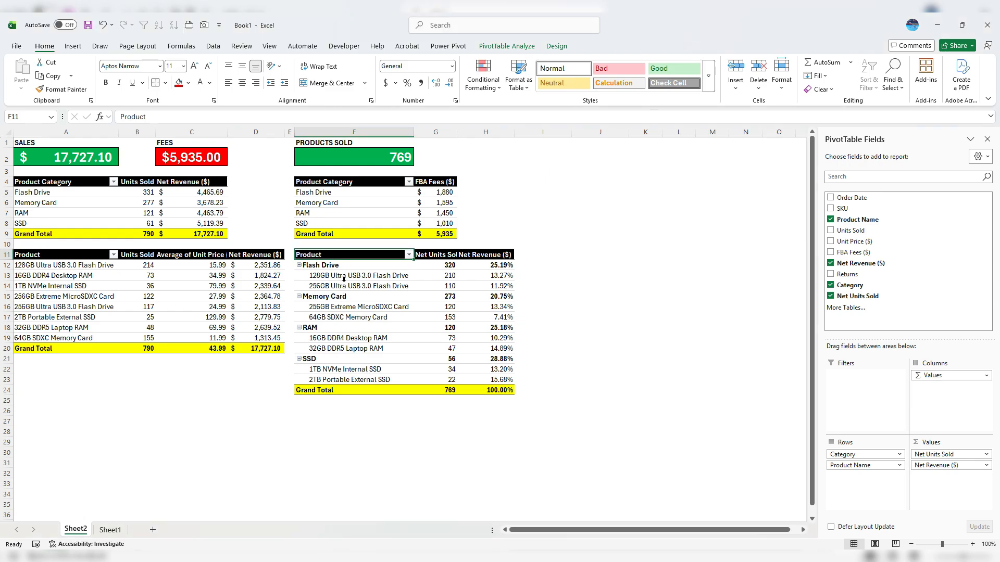
pyautogui.rightClick(344, 286)
pyautogui.click(404, 341)
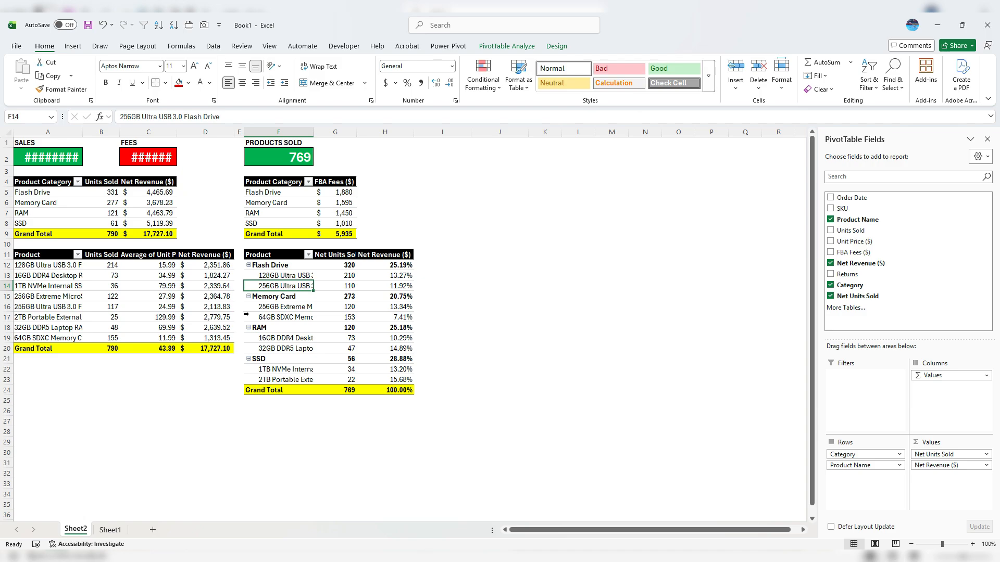
# - Turn off autofitting of column widths on update for the product PivotTable that starts at A11
pyautogui.rightClick(114, 299)
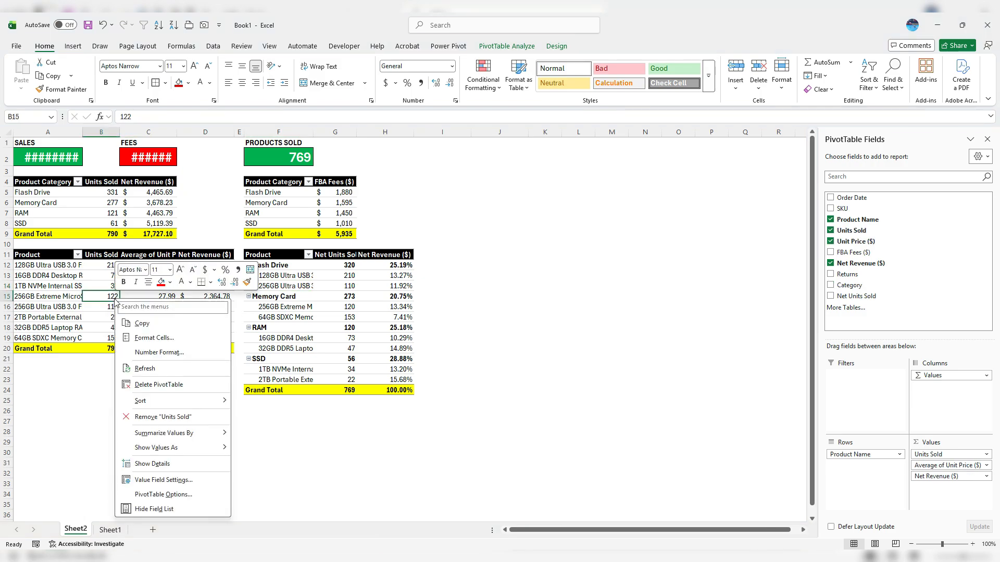
pyautogui.click(163, 494)
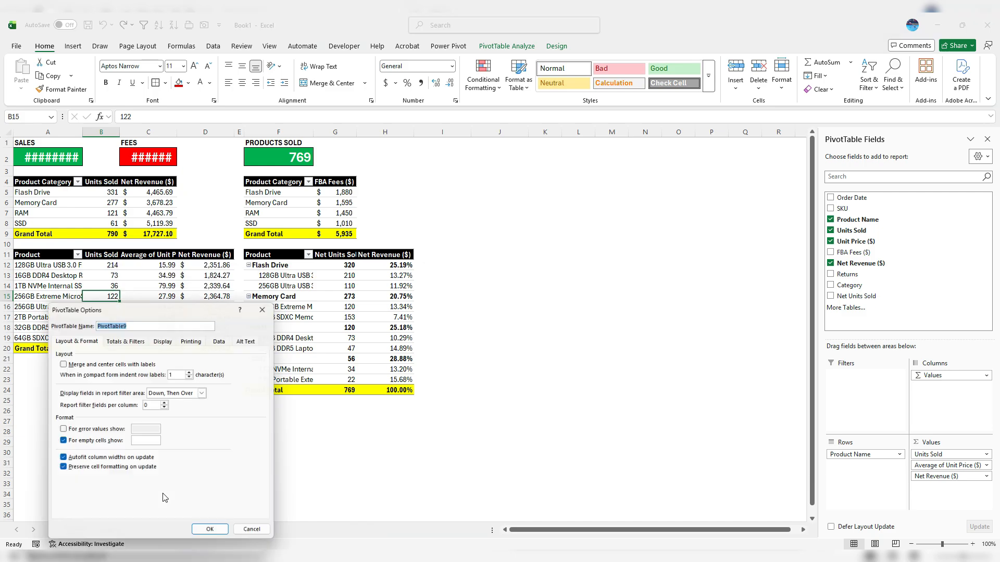
pyautogui.click(61, 461)
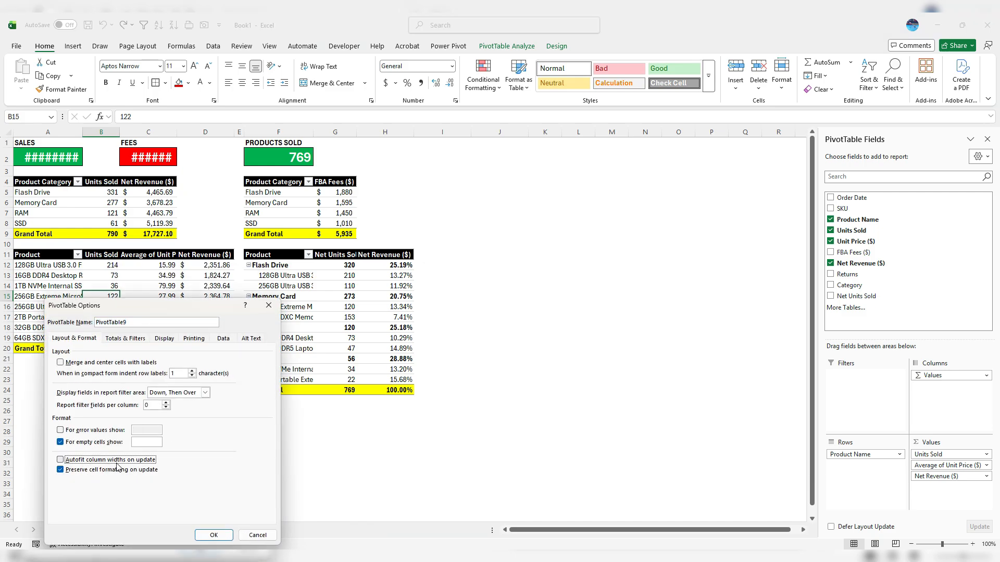
pyautogui.click(214, 536)
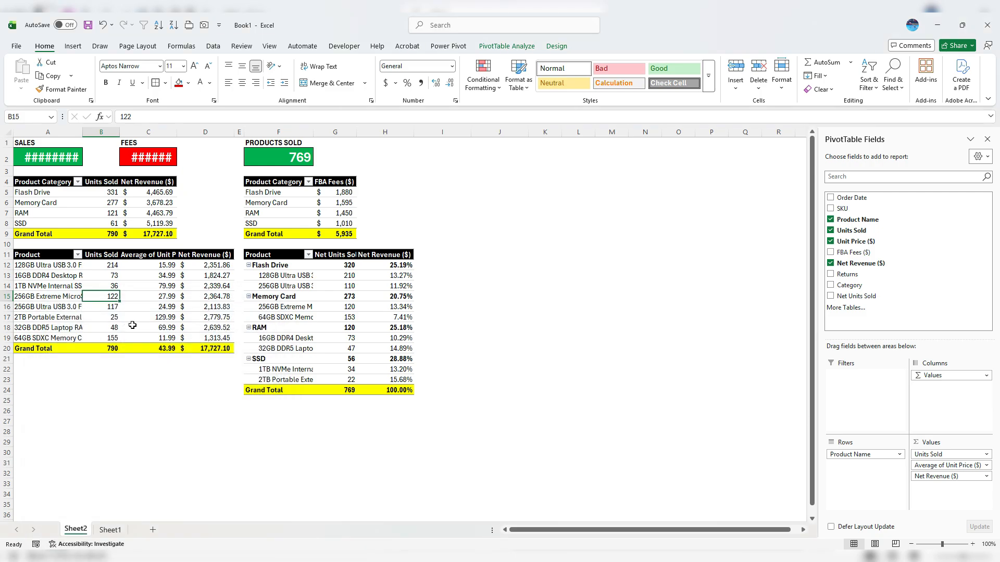
# - Turn off autofitting of column widths on update for the category sales PivotTable that starts at A4
pyautogui.rightClick(97, 215)
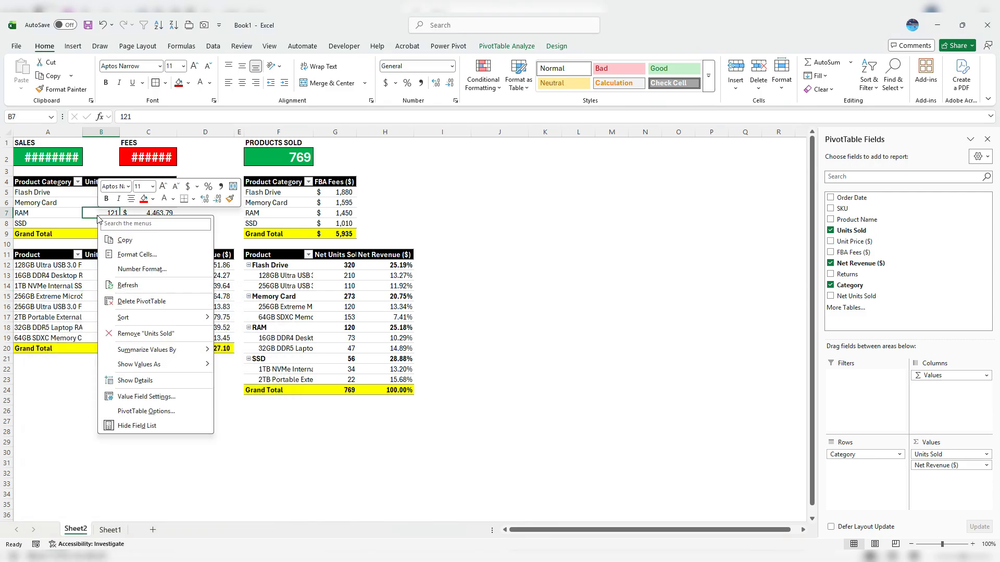
pyautogui.click(138, 414)
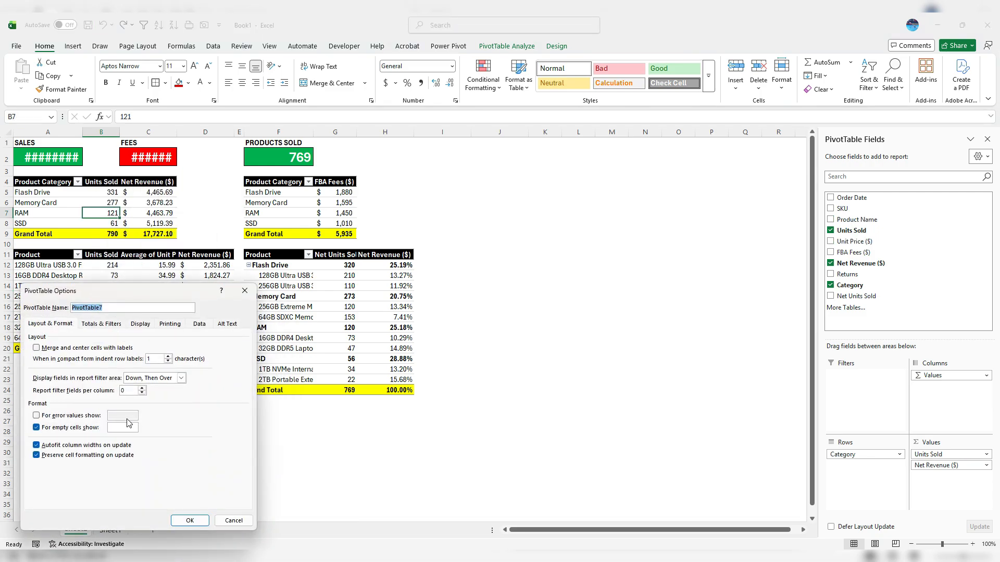
pyautogui.click(190, 521)
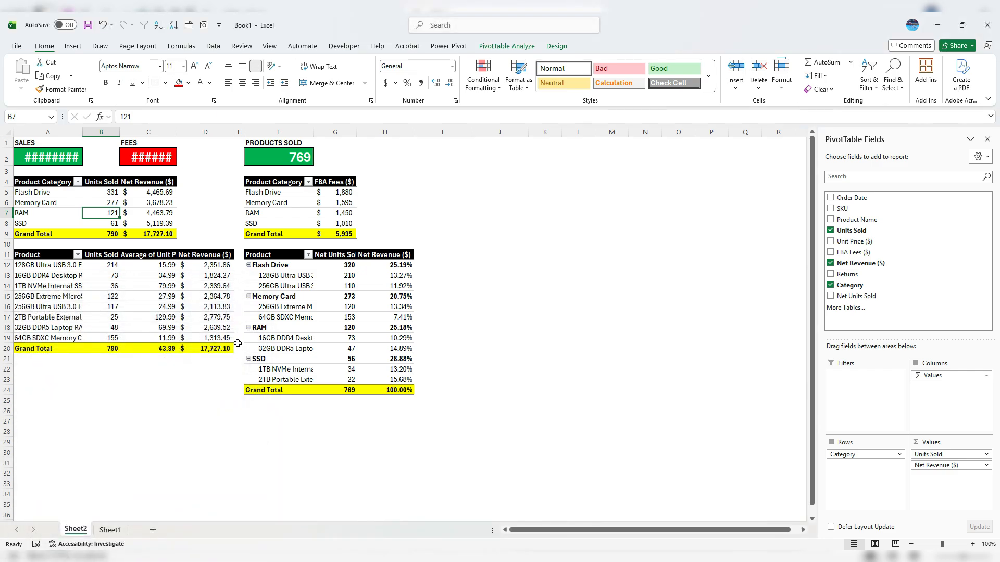
# - Widen columns A and C enough to fit the SALES and FEES card values, and refresh the product PivotTable at A11
pyautogui.moveTo(79, 133); pyautogui.dragTo(107, 133)
pyautogui.moveTo(202, 132); pyautogui.dragTo(221, 131)
pyautogui.rightClick(189, 282)
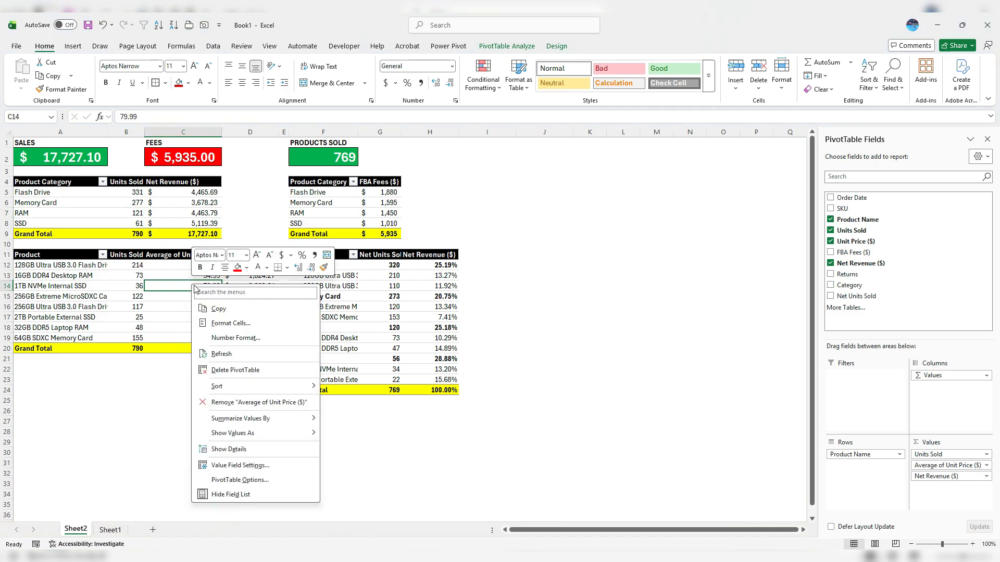
pyautogui.click(228, 364)
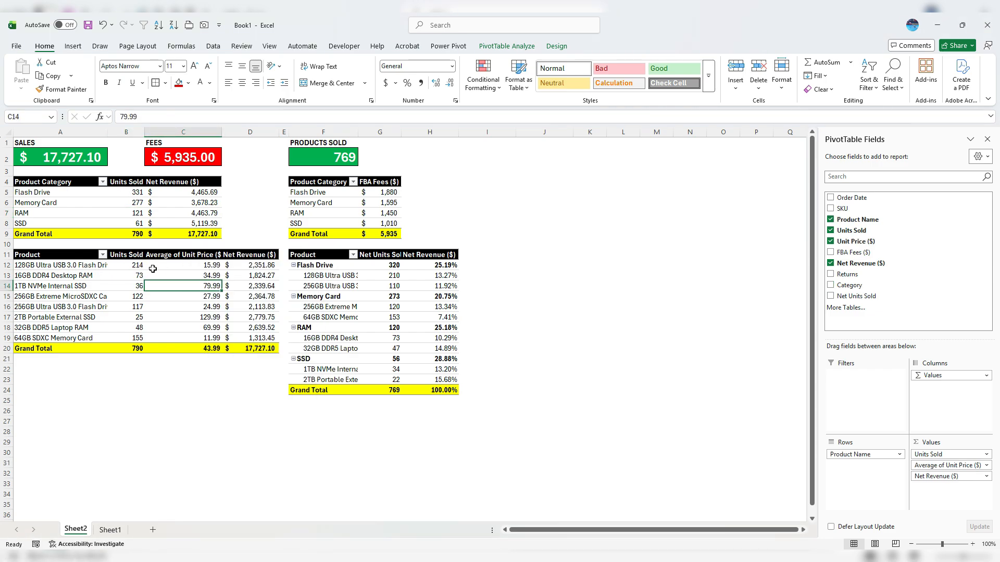